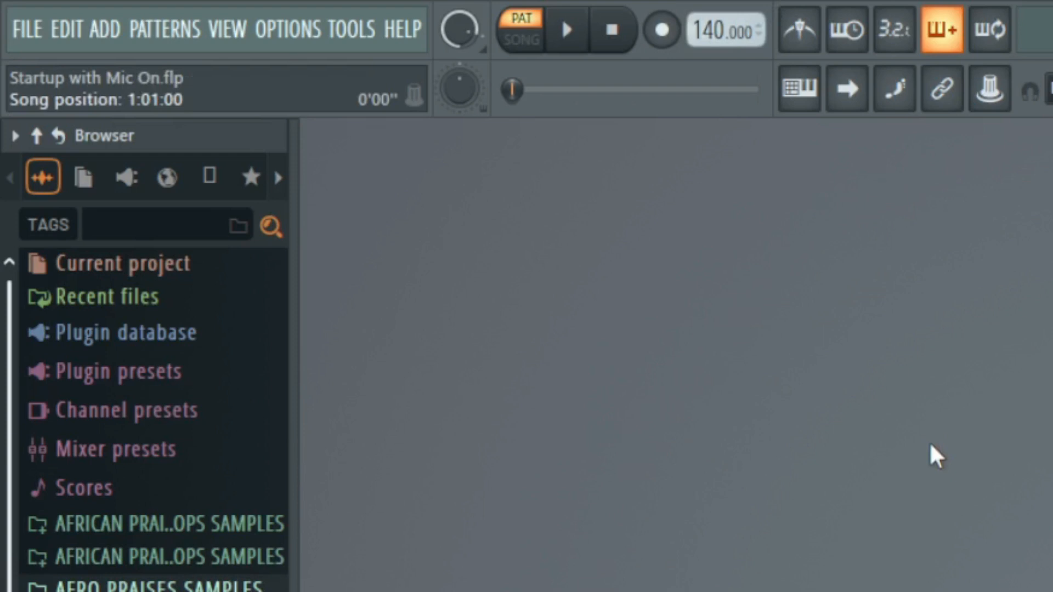
Set the tempo to 110 BPM and load the TAMBOURINE sample from AFRO PRAISES SAMPLES into the channel rack's Sampler channel.
{"action": "left_click_drag", "start_coordinate": [708, 28], "coordinate": [708, 45]}
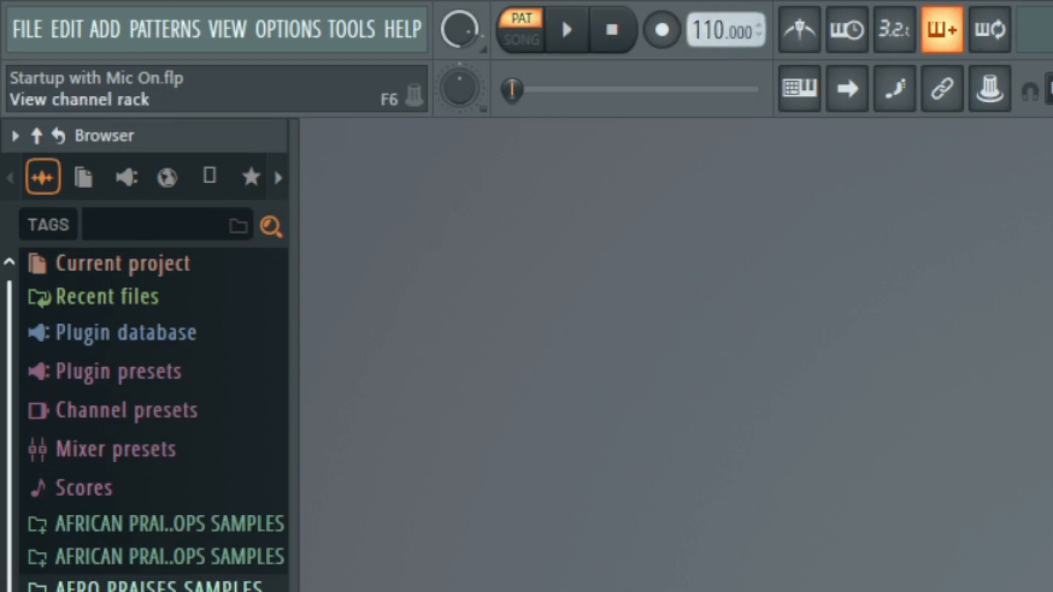
{"action": "key", "text": "F6"}
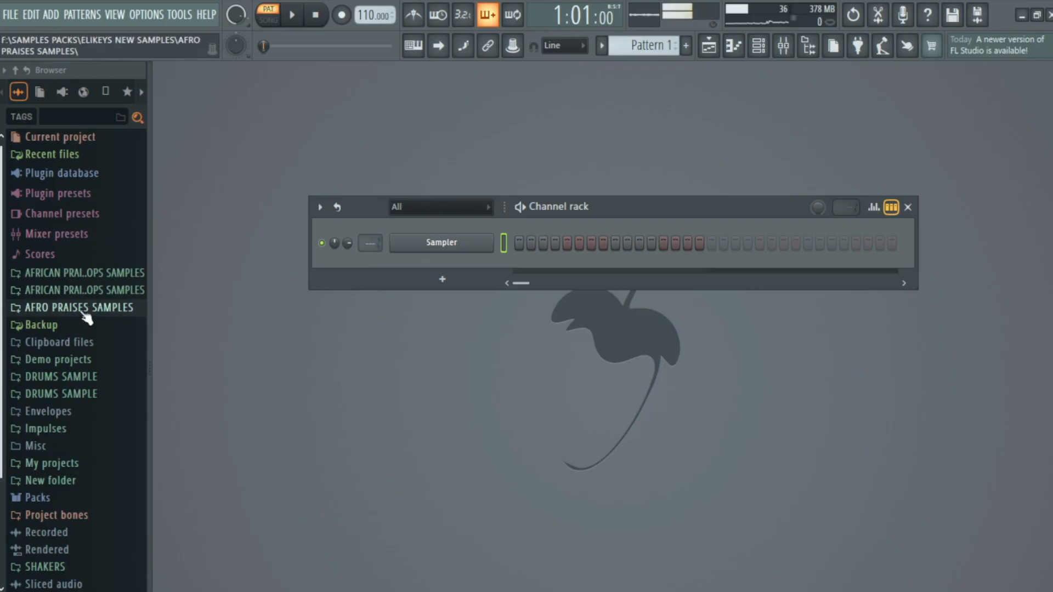
{"action": "left_click", "coordinate": [90, 311]}
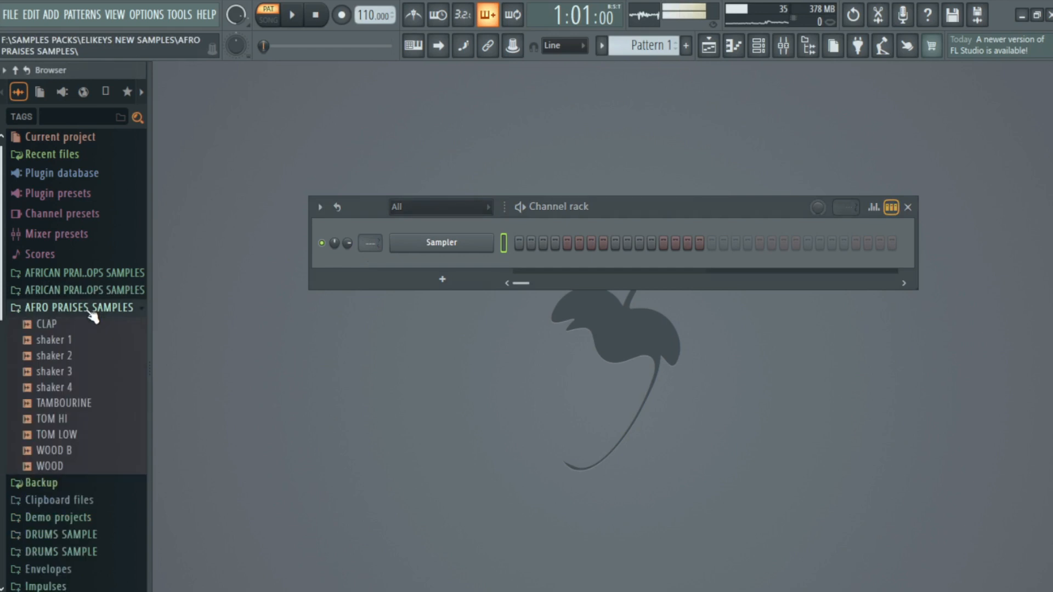
{"action": "left_click_drag", "start_coordinate": [87, 356], "coordinate": [454, 249]}
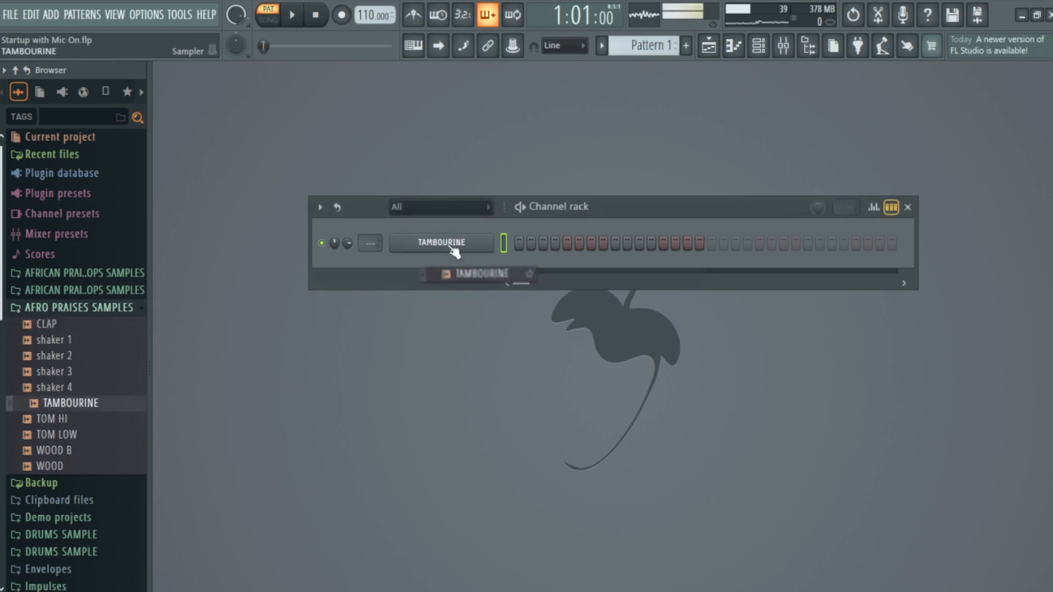
Set the pattern length to 2 bars and program tambourine hits on steps 7, 15, 23 and 31.
{"action": "left_click", "coordinate": [848, 209]}
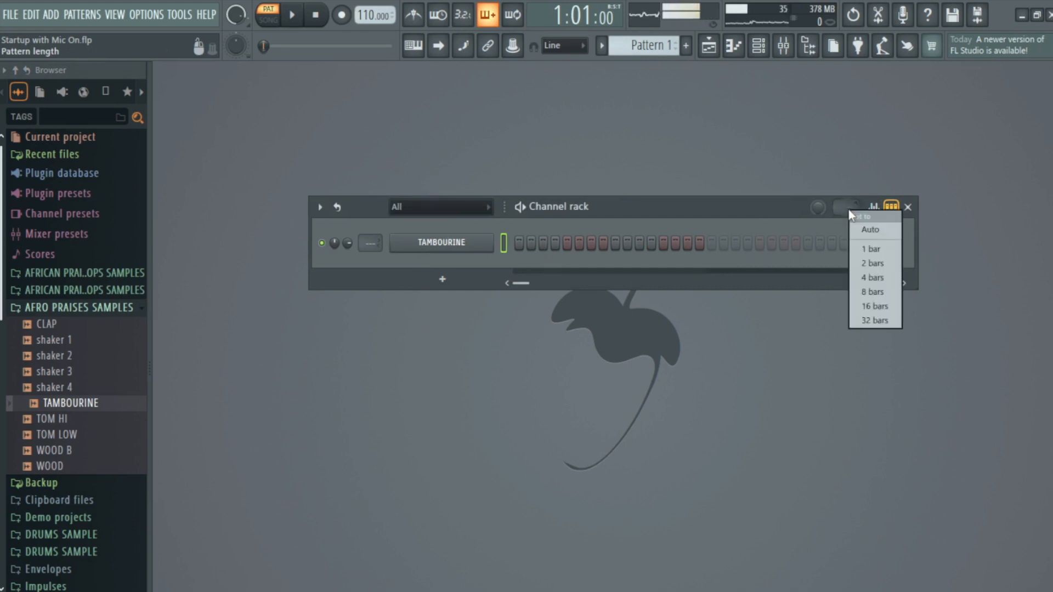
{"action": "left_click", "coordinate": [875, 265]}
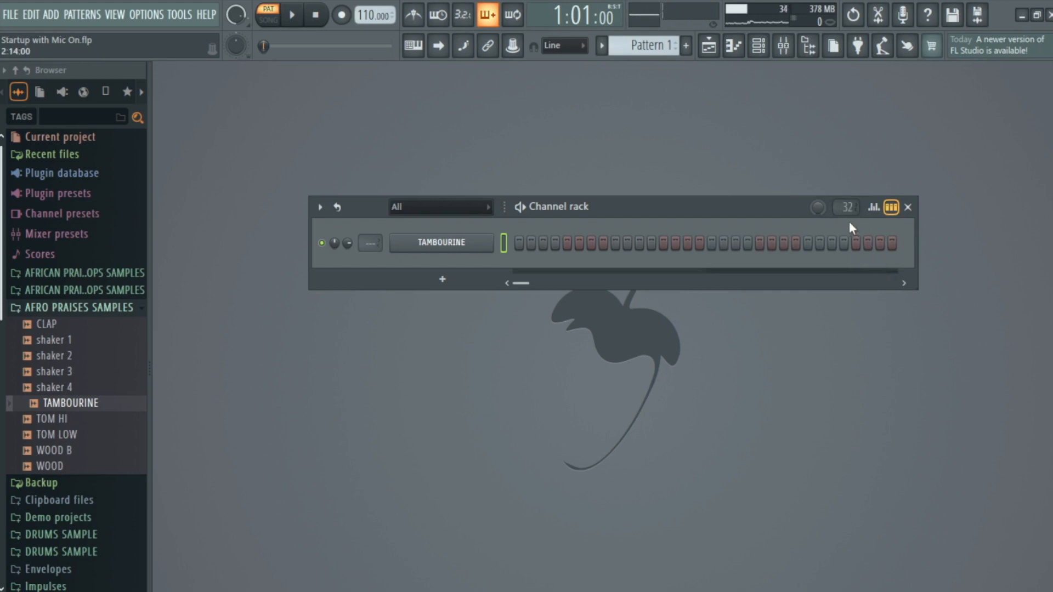
{"action": "left_click_drag", "start_coordinate": [916, 251], "coordinate": [922, 251]}
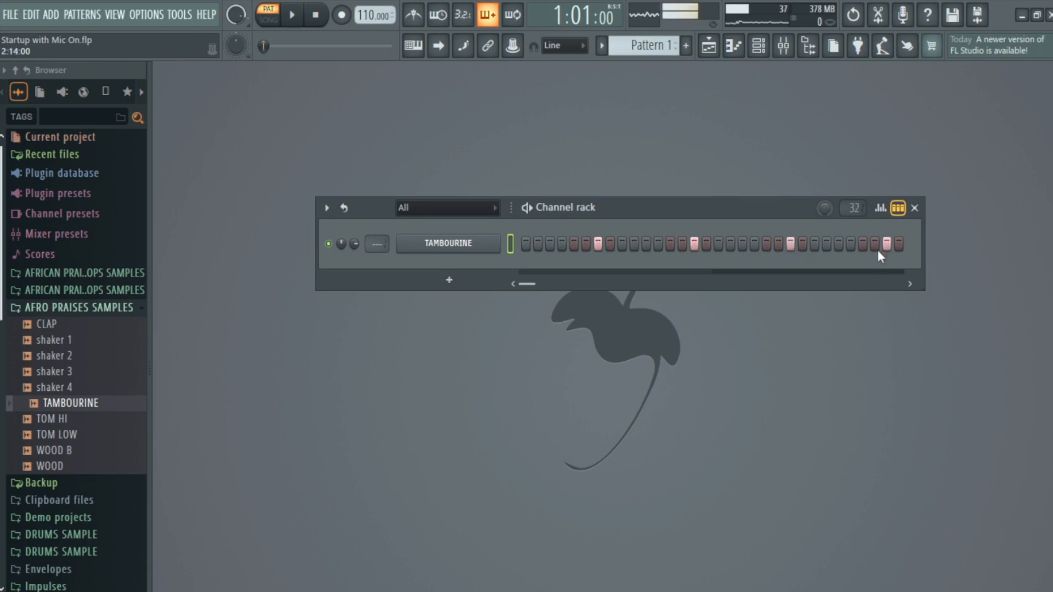
Play the tambourine pattern with the metronome on and lower the mixer volume of Insert 13 to 74%.
{"action": "key", "text": "ctrl+m"}
{"action": "key", "text": "space"}
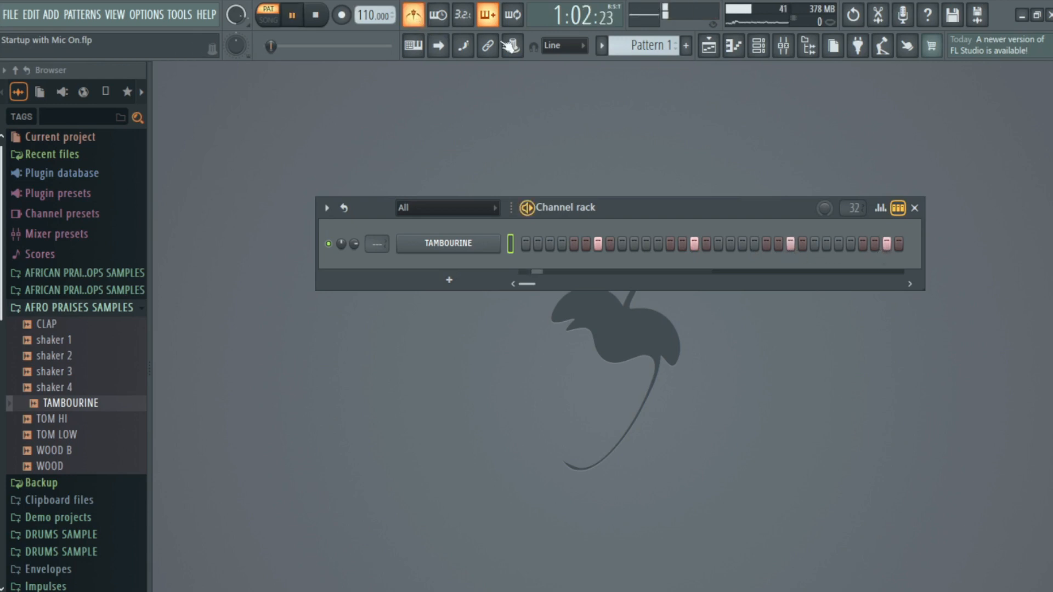
{"action": "left_click", "coordinate": [784, 46]}
{"action": "left_click", "coordinate": [756, 493]}
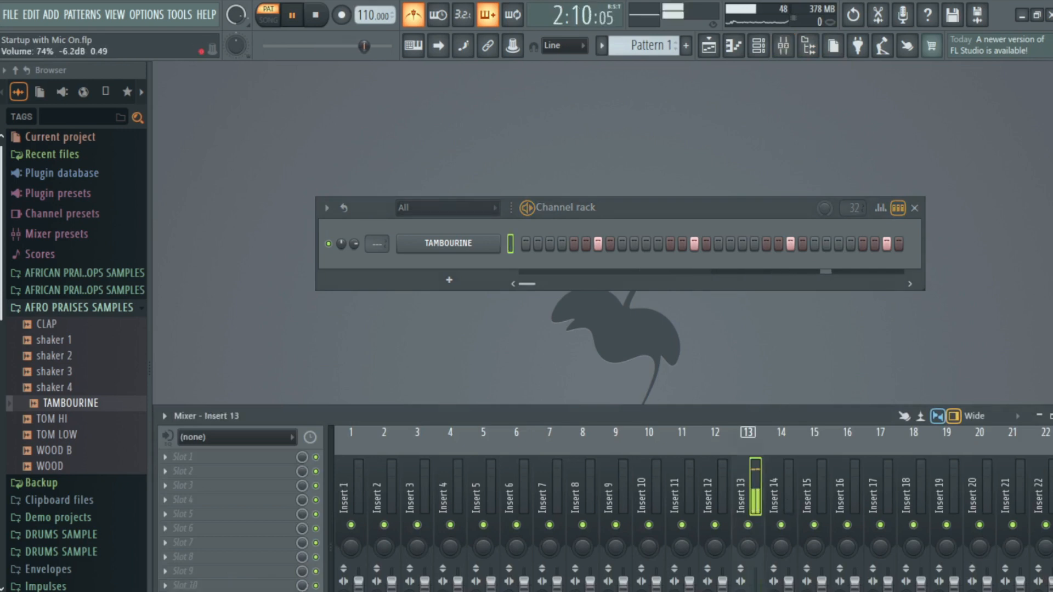
{"action": "key", "text": "space"}
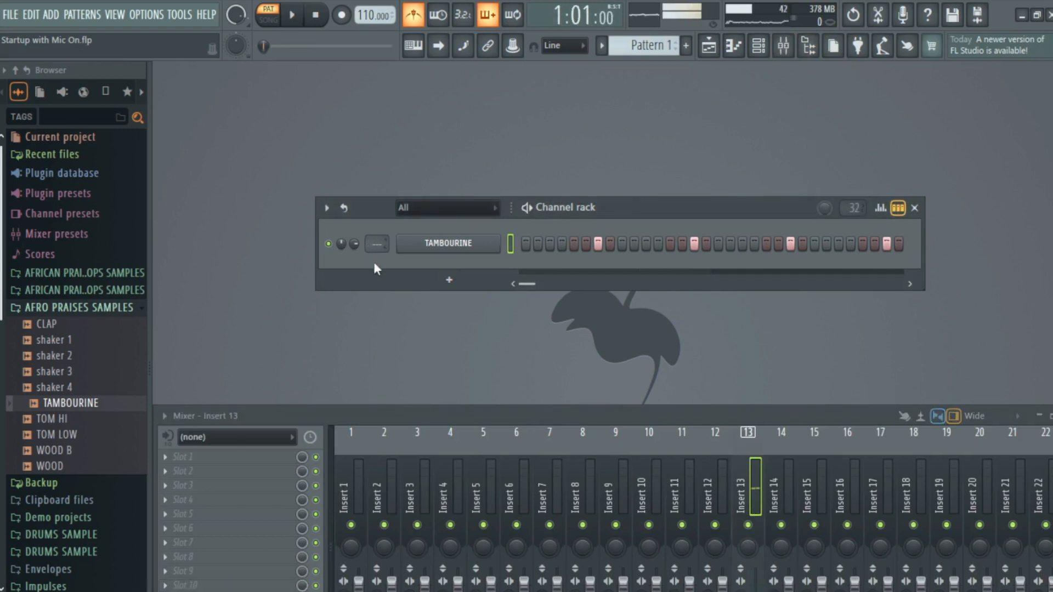
Add the TOM LOW sample as a new channel with hits on steps 5 and 29, and play the pattern.
{"action": "left_click", "coordinate": [82, 433]}
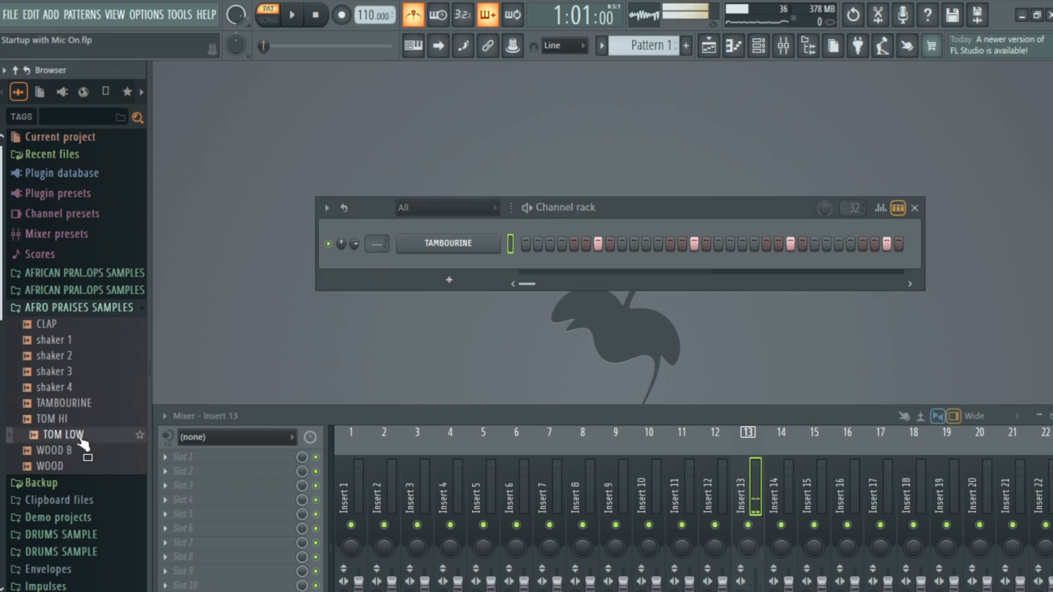
{"action": "left_click_drag", "start_coordinate": [83, 439], "coordinate": [477, 263]}
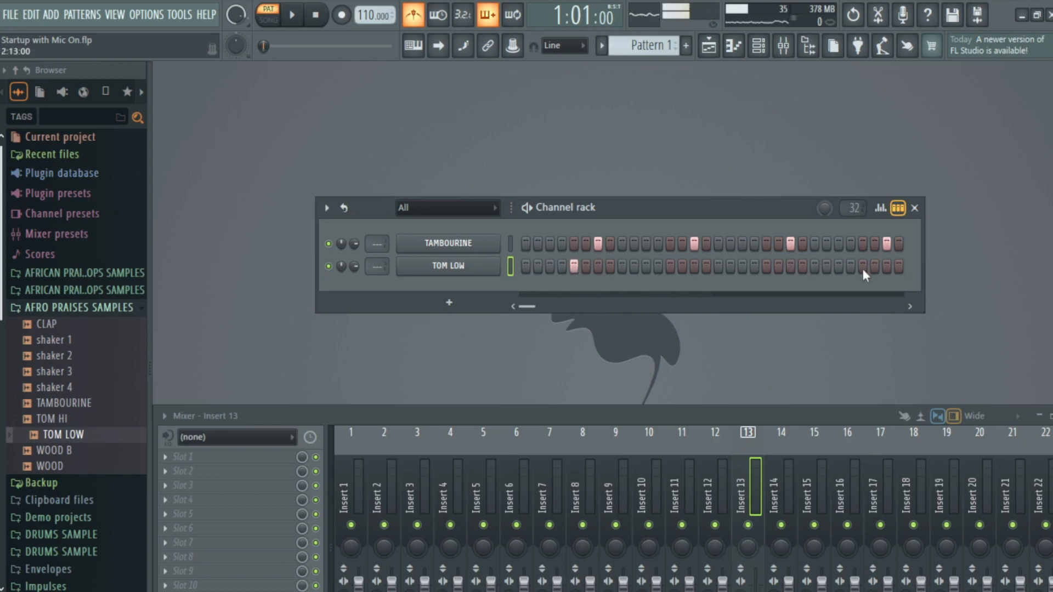
{"action": "key", "text": "space"}
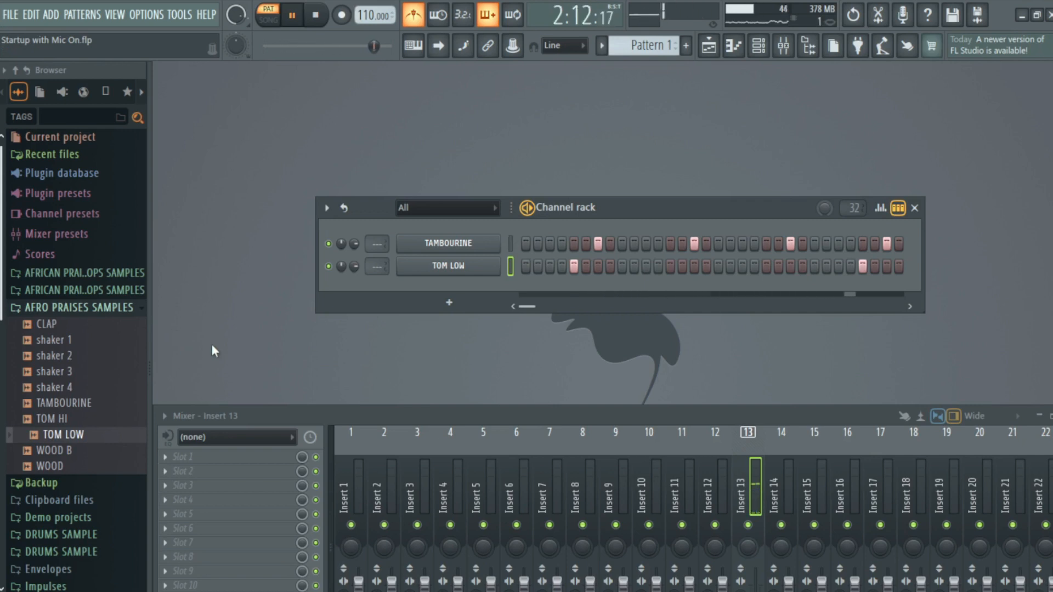
{"action": "key", "text": "space"}
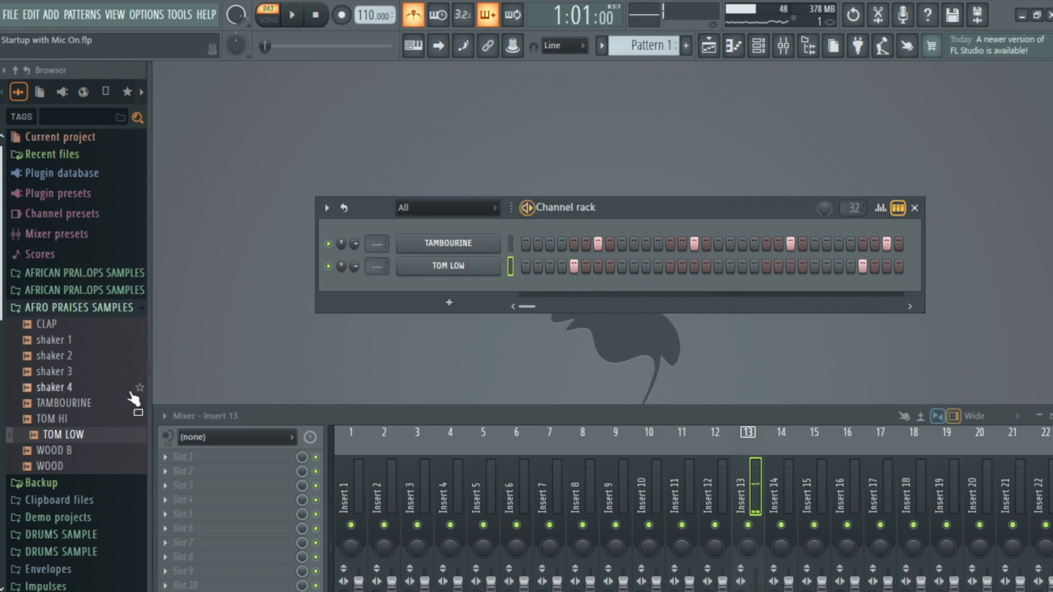
Add the TOM HI sample as a new channel with hits on steps 4, 7 and 15, and play the pattern.
{"action": "left_click", "coordinate": [85, 424]}
{"action": "left_click_drag", "start_coordinate": [87, 427], "coordinate": [446, 287]}
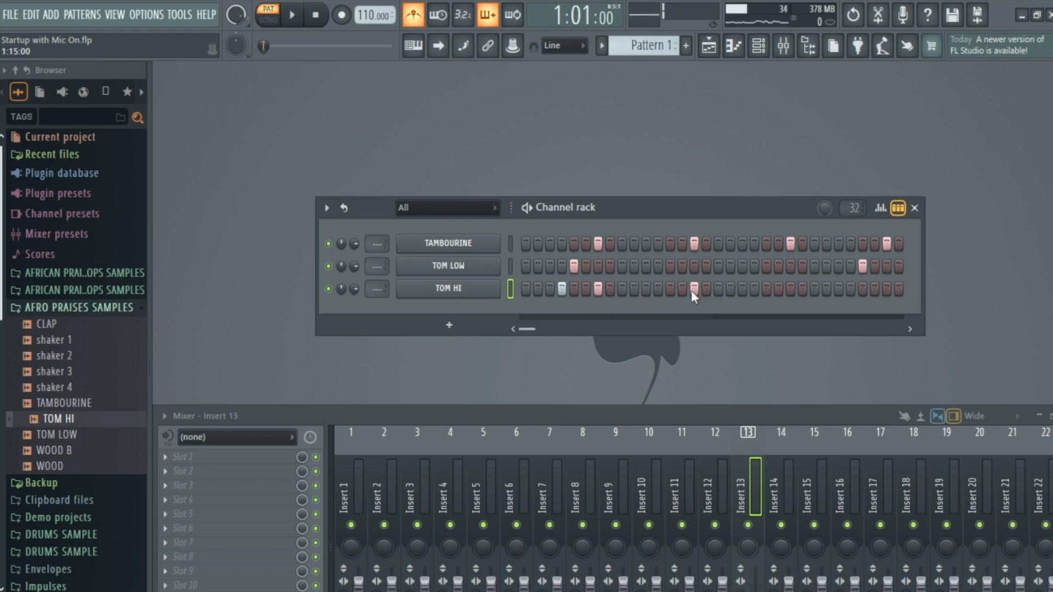
{"action": "key", "text": "space"}
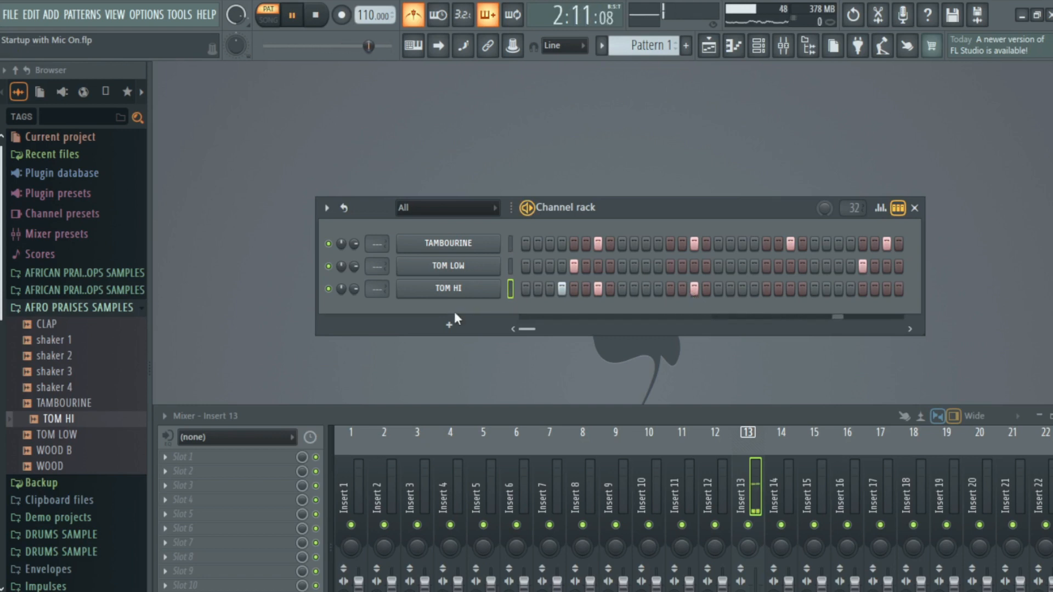
{"action": "key", "text": "space"}
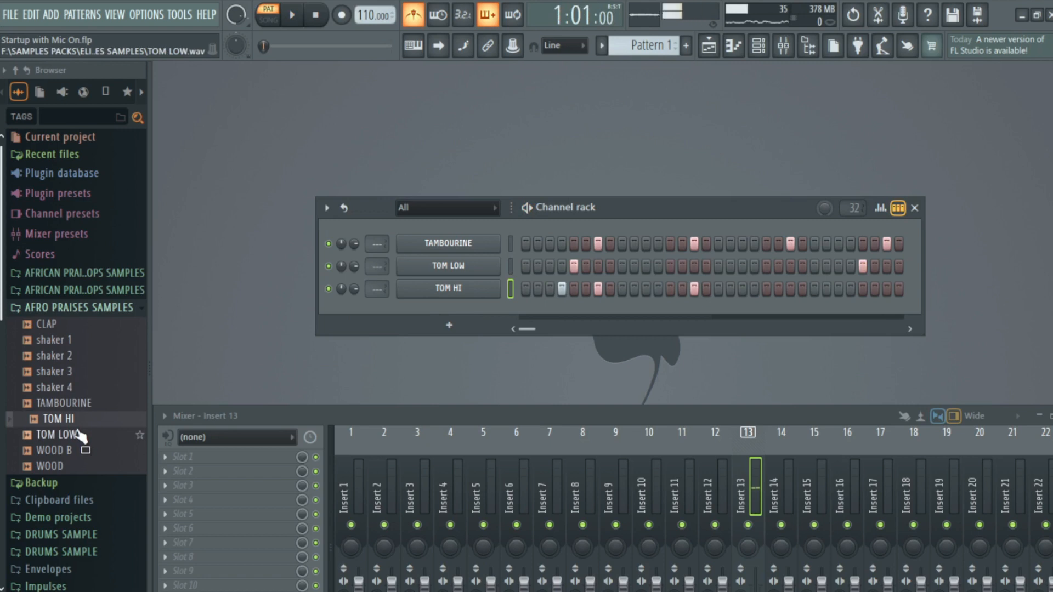
Add the CLAP sample as a new channel with first-bar hits on steps 1, 4, 7, 11 and 13.
{"action": "left_click", "coordinate": [81, 329]}
{"action": "left_click_drag", "start_coordinate": [82, 332], "coordinate": [483, 319]}
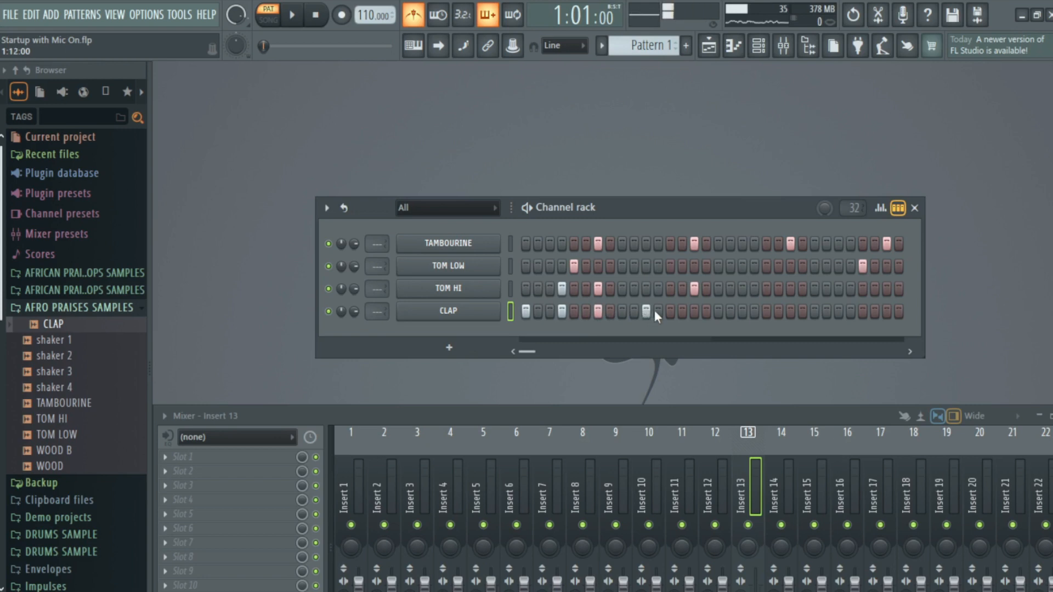
{"action": "key", "text": "space"}
{"action": "left_click", "coordinate": [670, 311]}
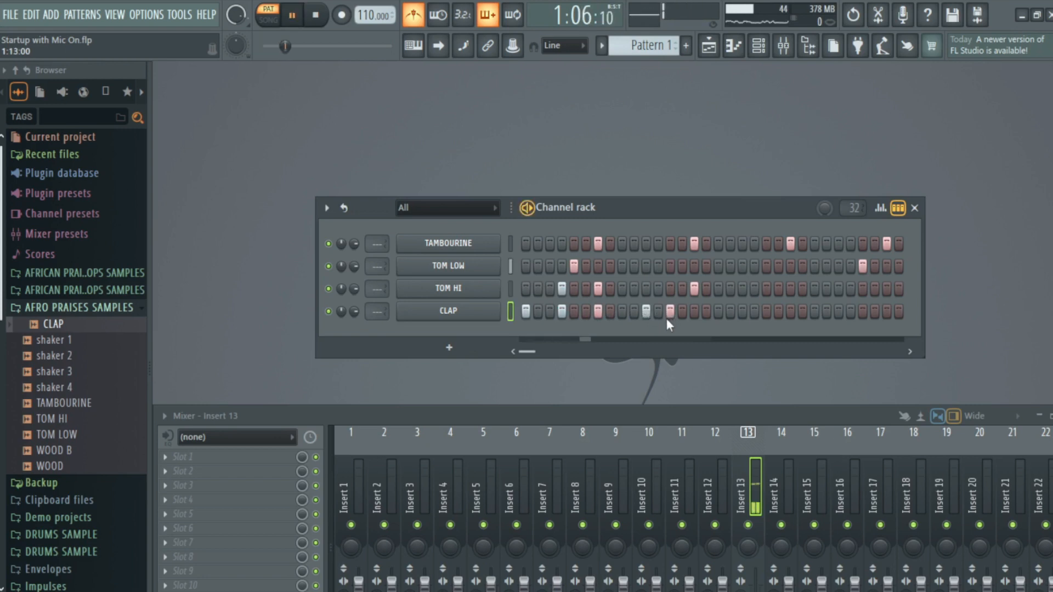
{"action": "key", "text": "space"}
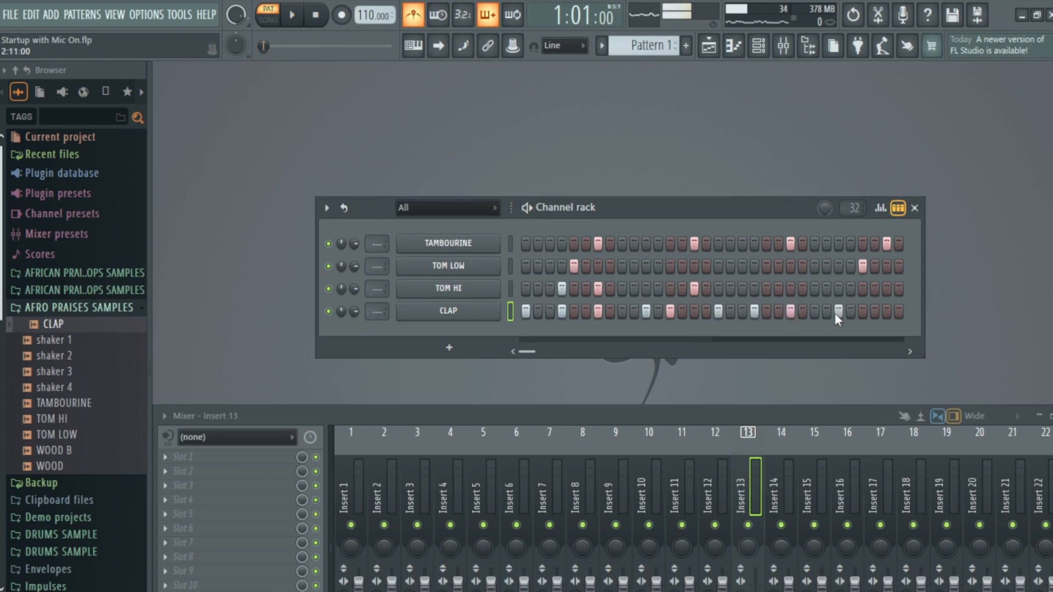
Complete the clap's second bar with hits on steps 17, 20, 23, 27 and 29, and play the pattern.
{"action": "key", "text": "space"}
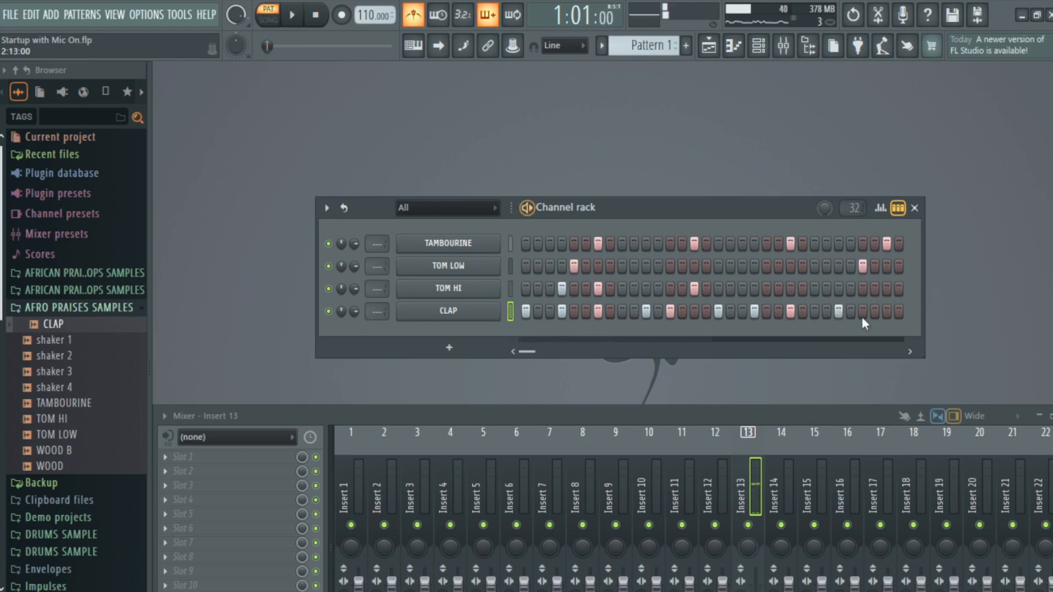
{"action": "key", "text": "space"}
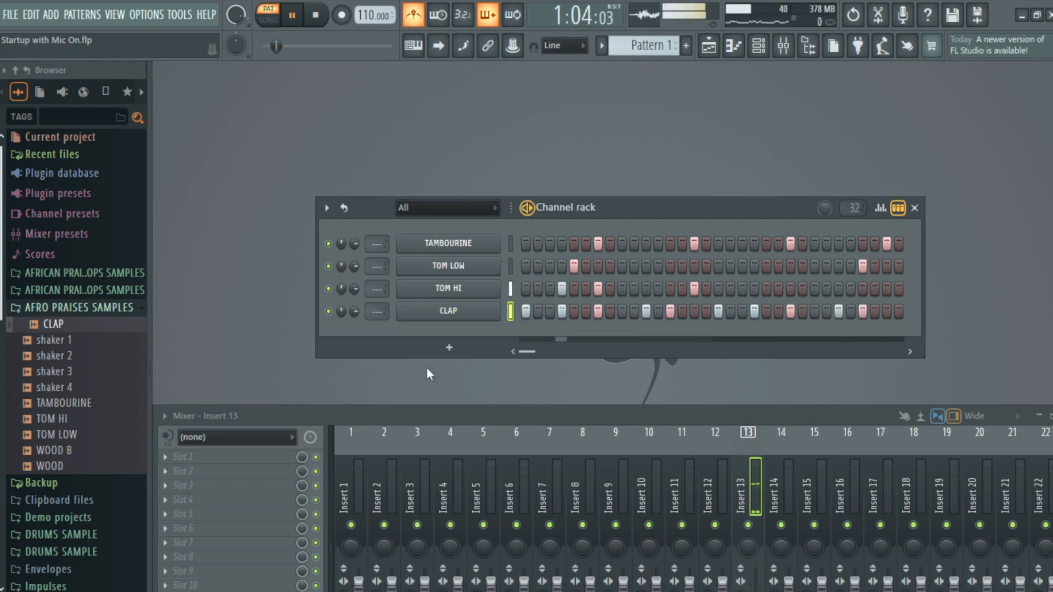
{"action": "key", "text": "space"}
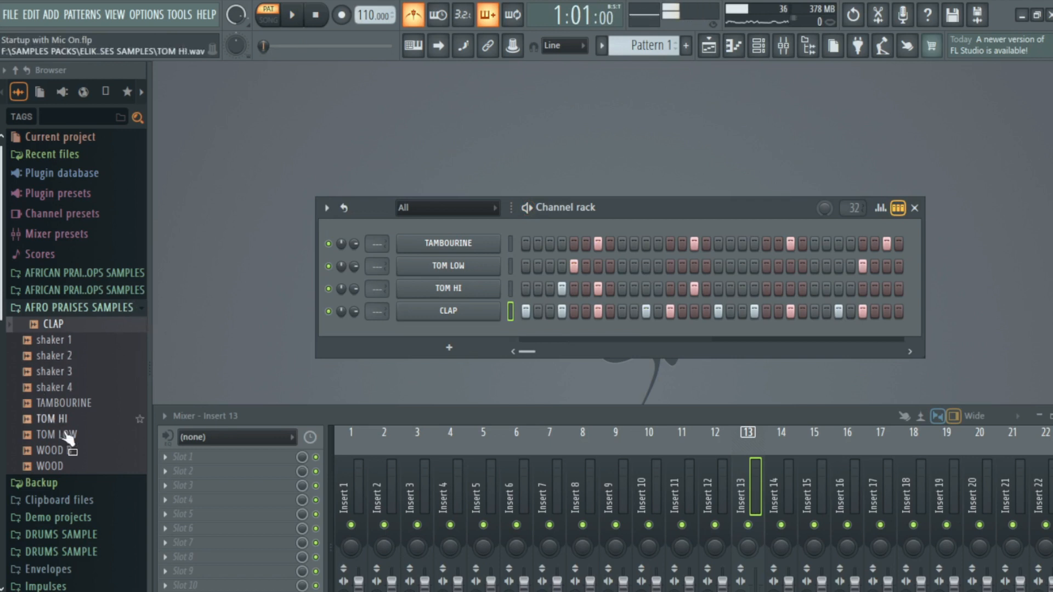
Add the WOOD sample as a new channel and open its piano roll around C5.
{"action": "left_click_drag", "start_coordinate": [81, 469], "coordinate": [449, 339]}
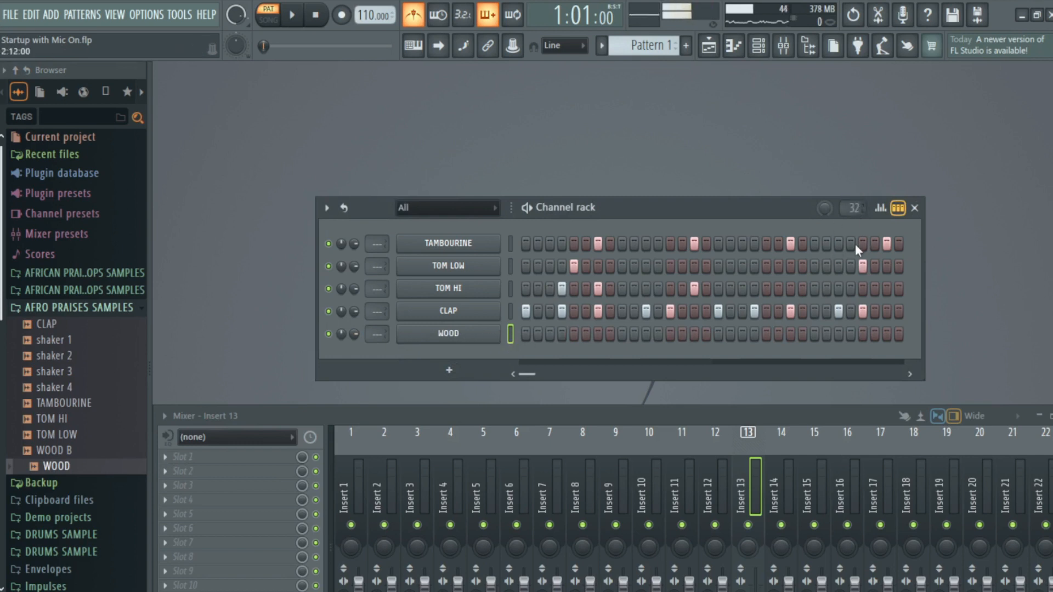
{"action": "left_click", "coordinate": [898, 209]}
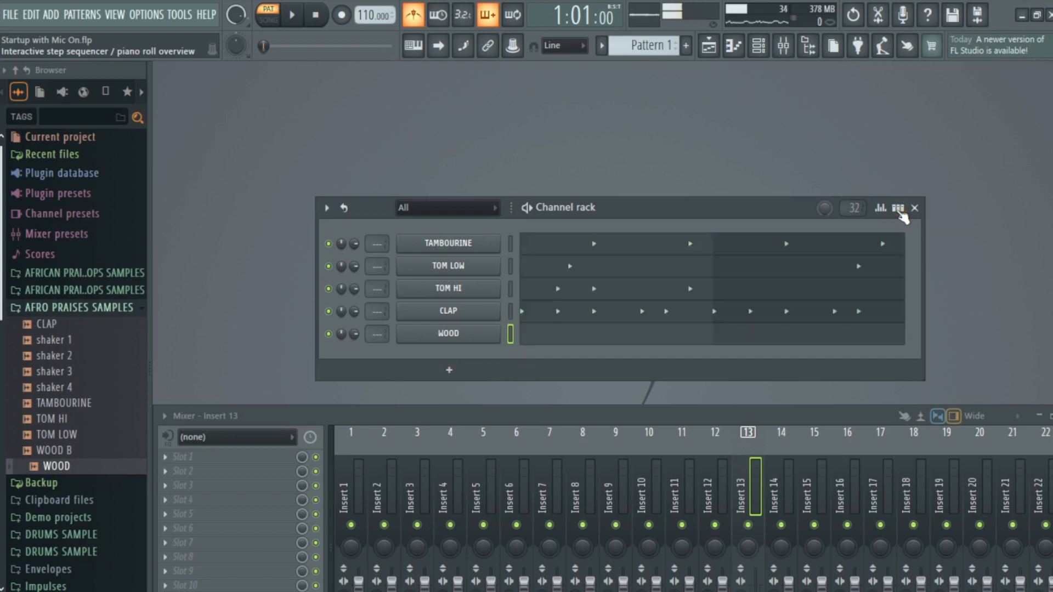
{"action": "left_click", "coordinate": [593, 344]}
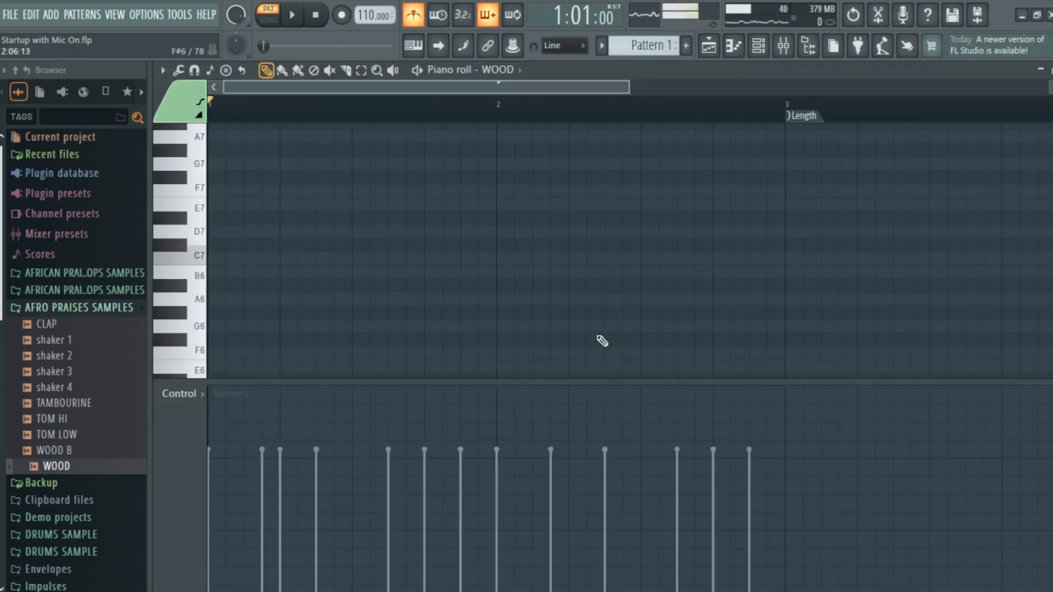
{"action": "scroll", "coordinate": [184, 277], "scroll_direction": "down", "scroll_amount": 6}
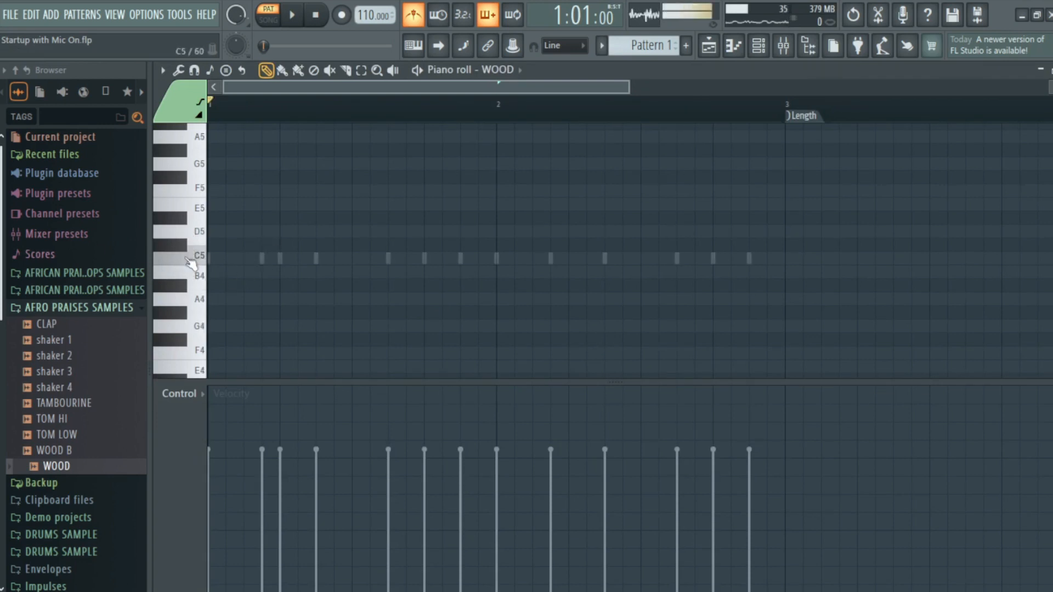
{"action": "scroll", "coordinate": [565, 45], "scroll_direction": "down", "scroll_amount": 5}
Set the snap to 1/3 beat and place three WOOD notes on C5 at consecutive third-beats, starting on beat 2 of bar 1.
{"action": "left_click", "coordinate": [565, 46]}
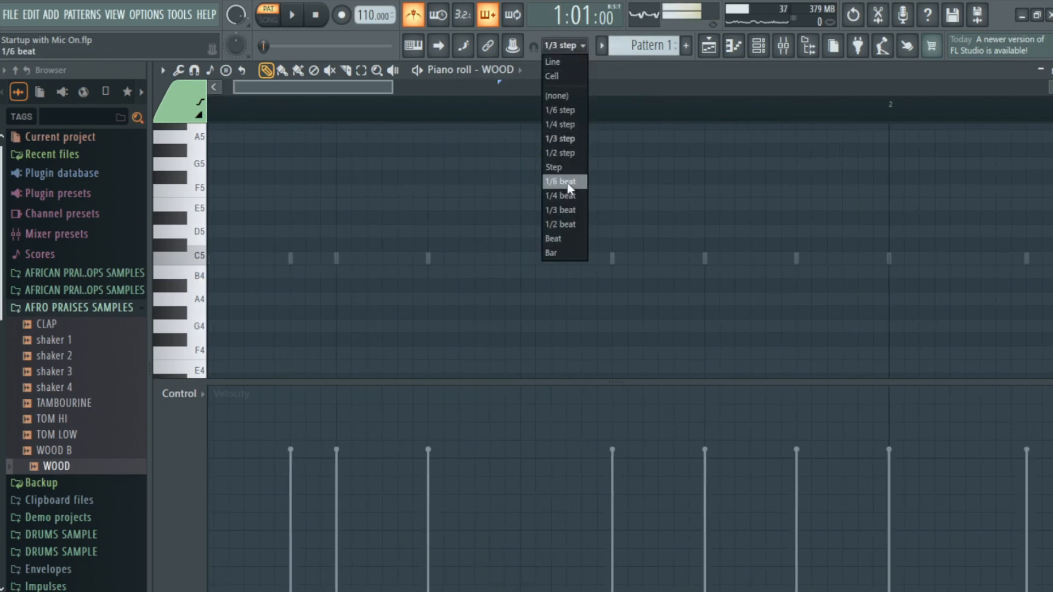
{"action": "left_click", "coordinate": [567, 211]}
{"action": "left_click", "coordinate": [337, 258]}
{"action": "left_click", "coordinate": [521, 259]}
{"action": "key", "text": "space"}
{"action": "key", "text": "space"}
{"action": "left_click", "coordinate": [398, 258]}
{"action": "key", "text": "space"}
{"action": "key", "text": "space"}
{"action": "left_click_drag", "start_coordinate": [520, 258], "coordinate": [483, 259]}
Play back the pattern to check the three WOOD triplet notes against the other percussion.
{"action": "key", "text": "space"}
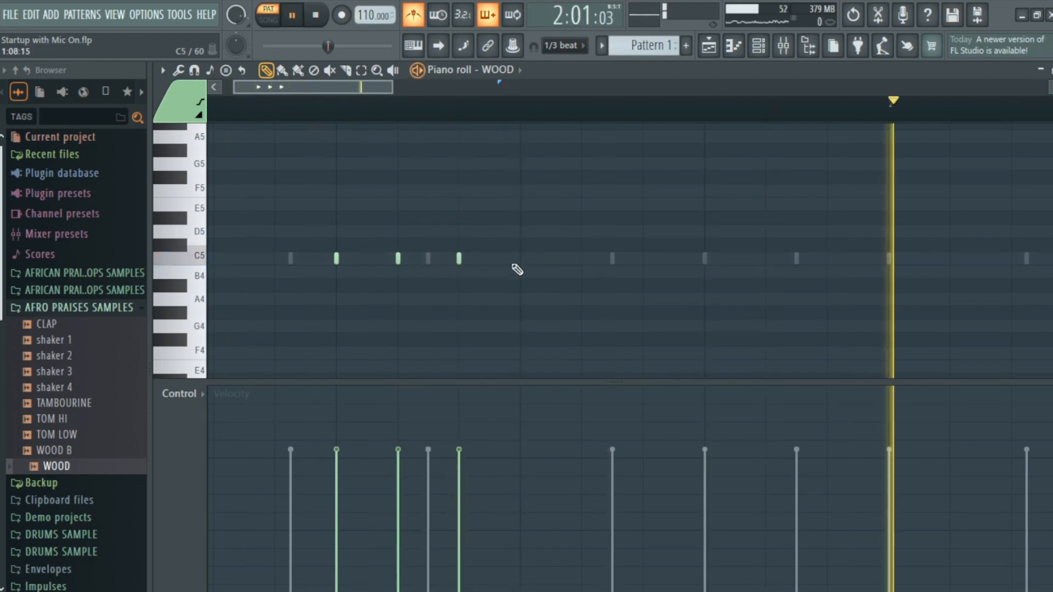
{"action": "scroll", "coordinate": [528, 277], "scroll_direction": "down", "scroll_amount": 2, "text": "ctrl"}
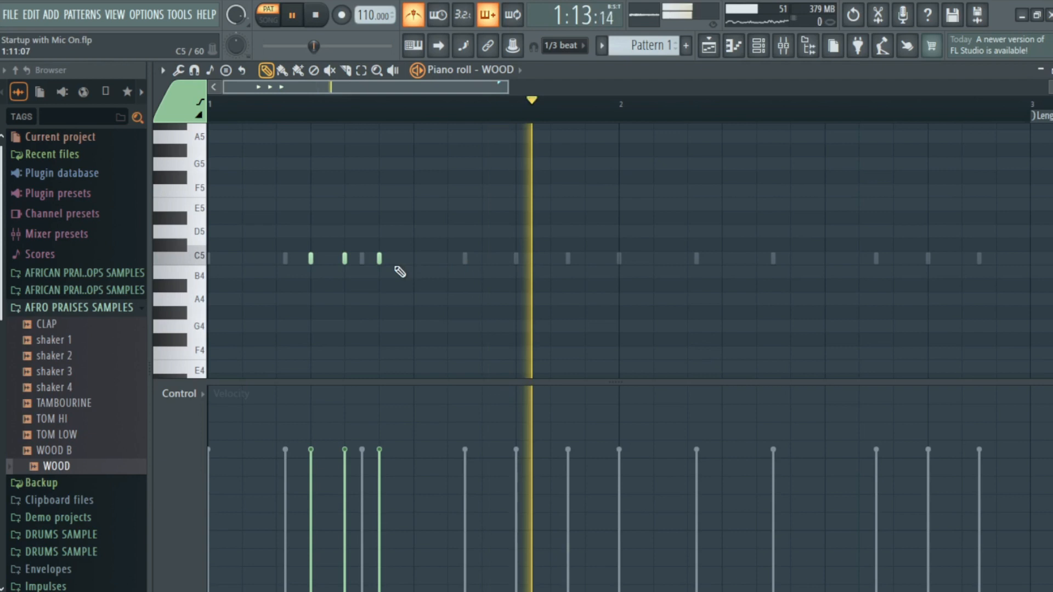
{"action": "scroll", "coordinate": [465, 263], "scroll_direction": "down", "scroll_amount": 2}
{"action": "key", "text": "space"}
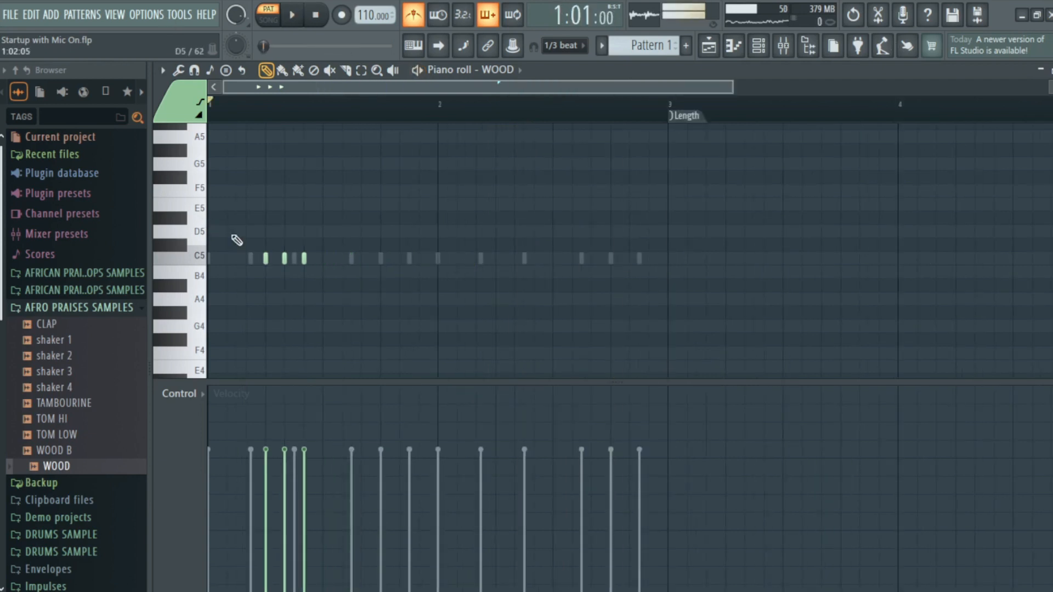
Bring back the channel rack and switch it from the piano roll overview to the step sequencer display.
{"action": "scroll", "coordinate": [499, 172], "scroll_direction": "up", "scroll_amount": 2}
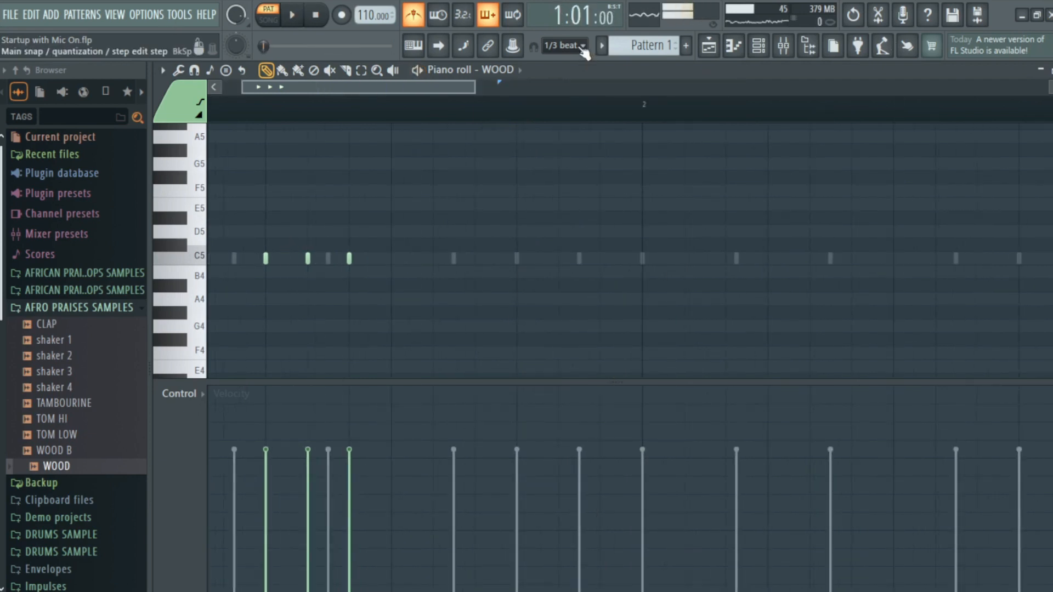
{"action": "scroll", "coordinate": [291, 262], "scroll_direction": "up", "scroll_amount": 1}
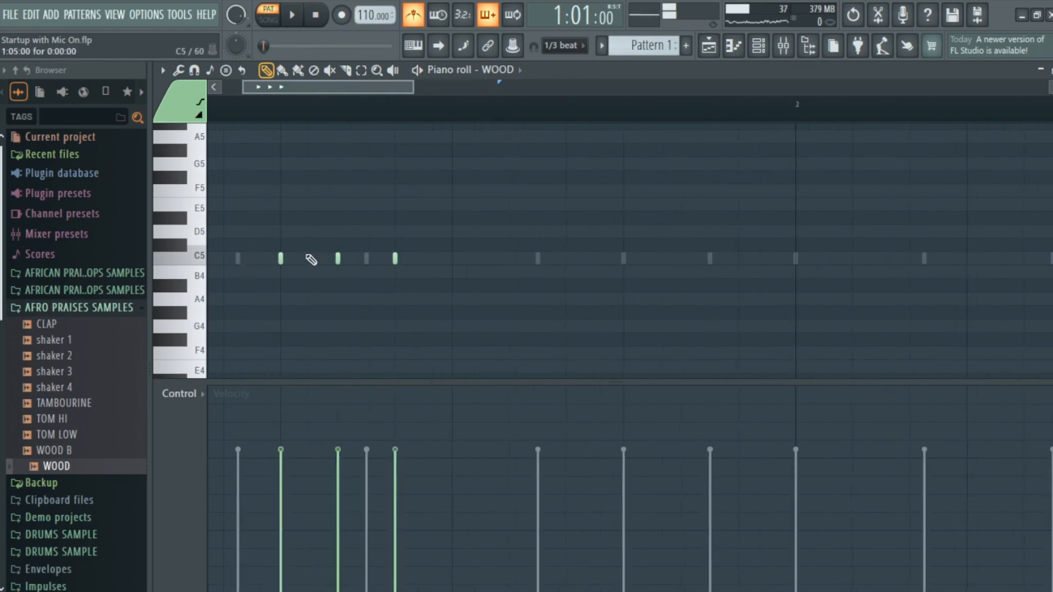
{"action": "left_click", "coordinate": [768, 48]}
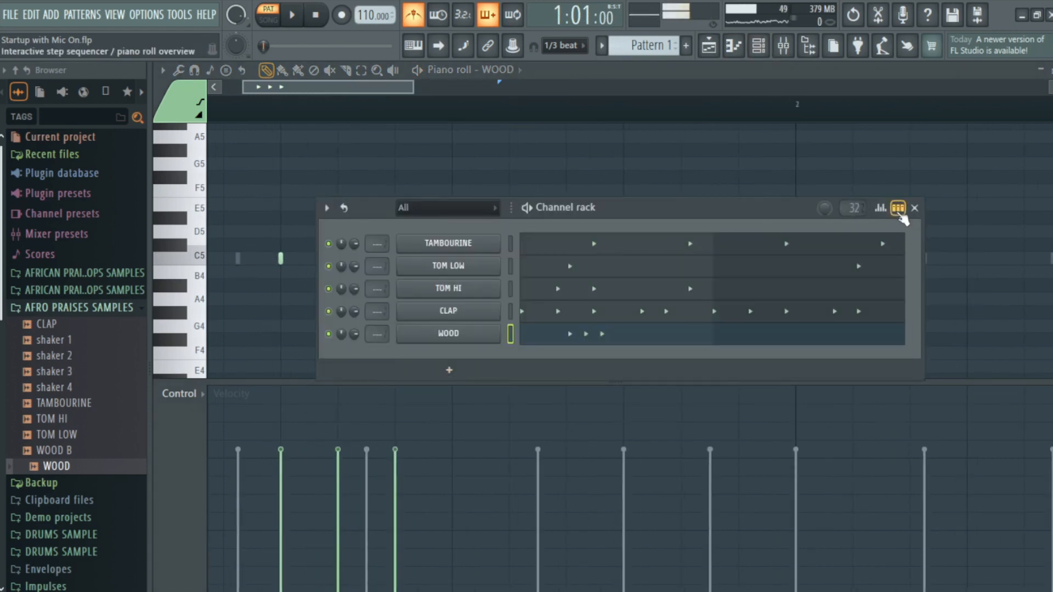
{"action": "left_click", "coordinate": [899, 212]}
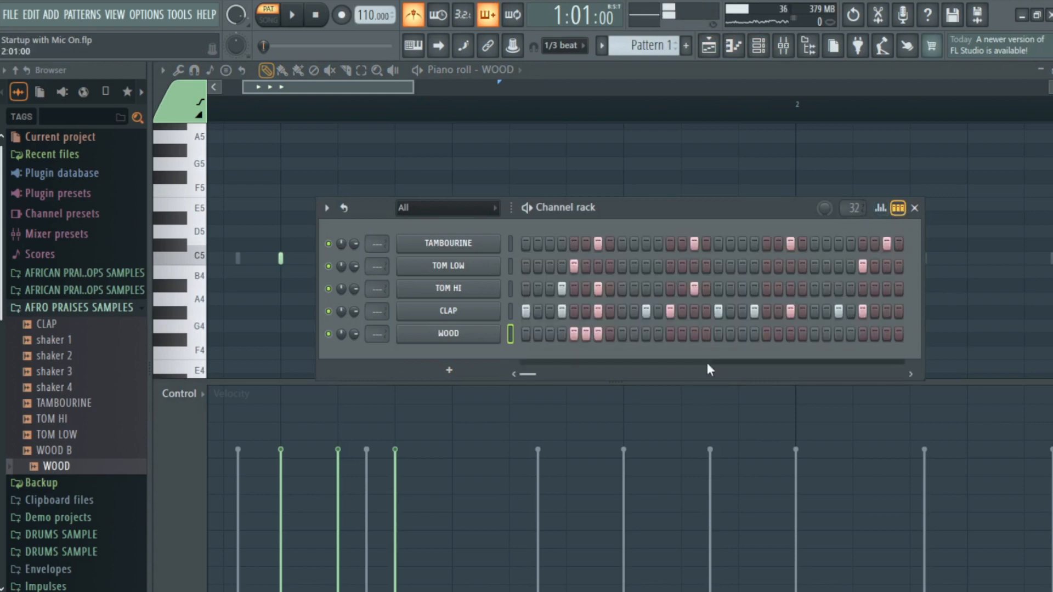
Add a WOOD hit on step 16 and play back the two-bar pattern.
{"action": "left_click", "coordinate": [706, 335]}
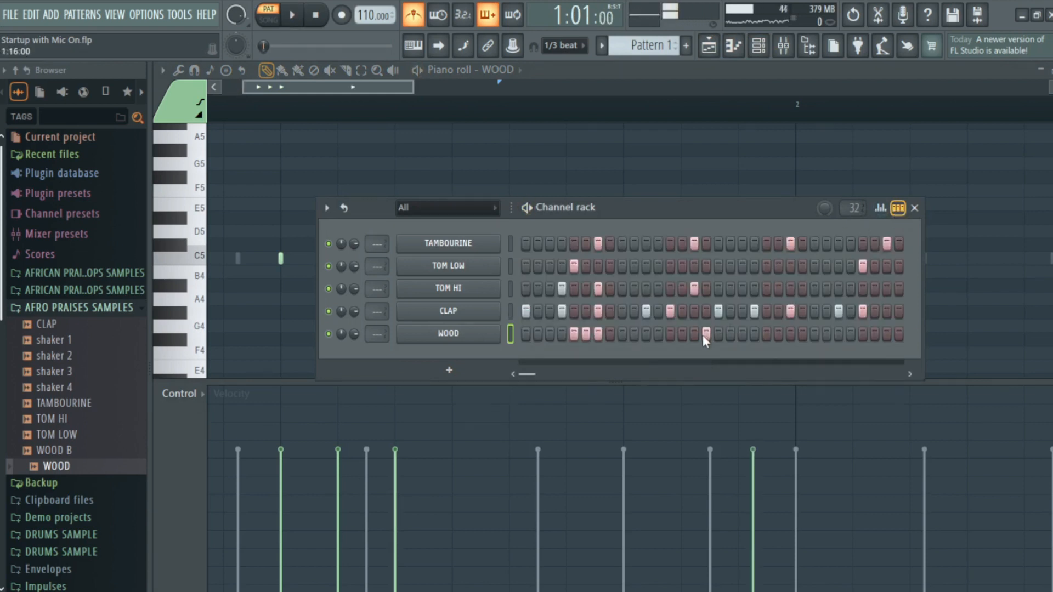
{"action": "key", "text": "space"}
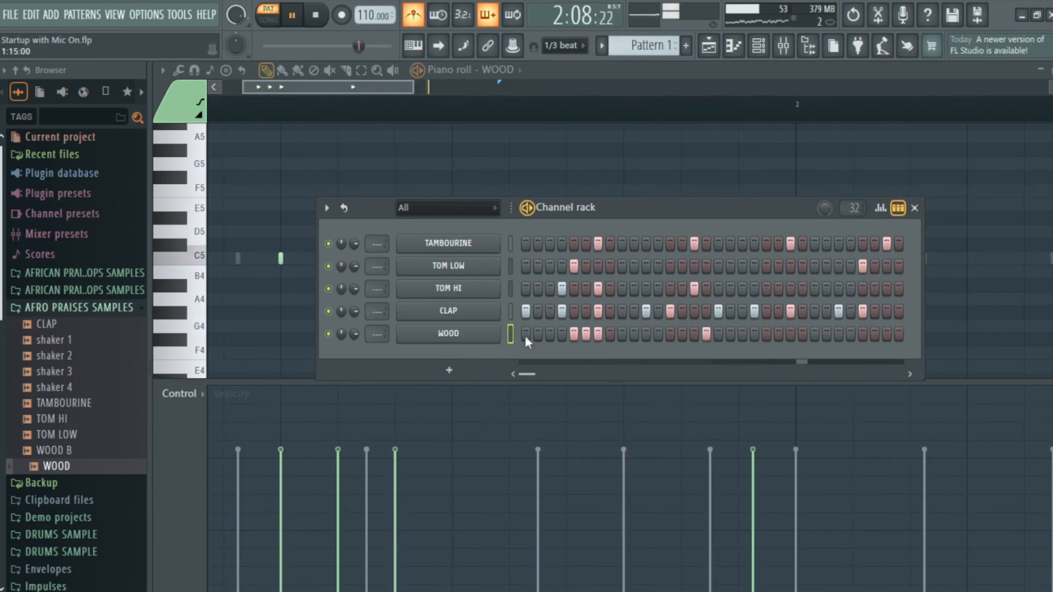
{"action": "key", "text": "space"}
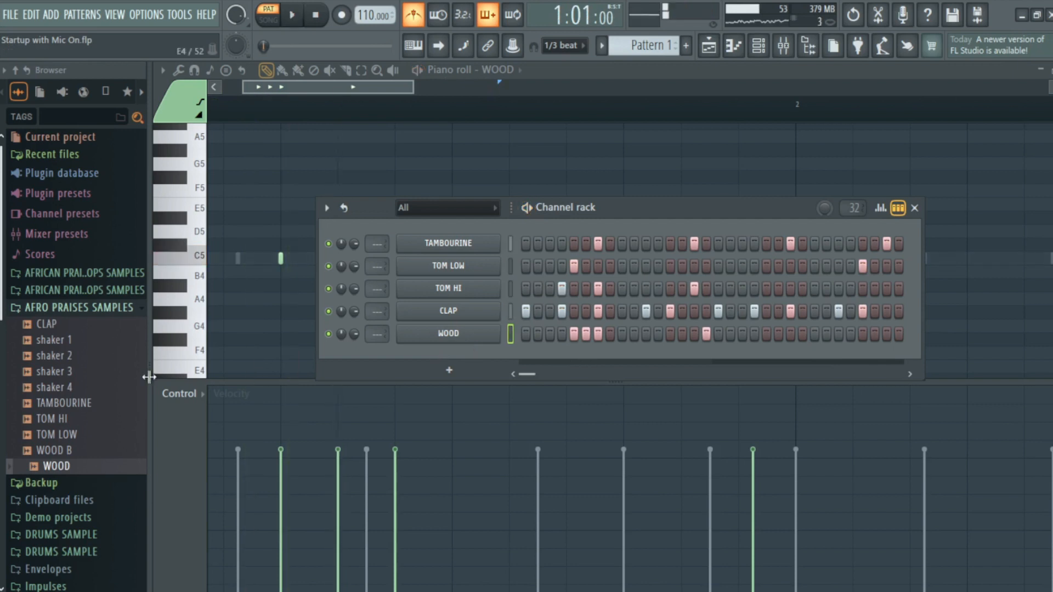
Add the WOOD B sample from the AFRO PRAISES SAMPLES folder as a new channel and listen to the current groove.
{"action": "left_click", "coordinate": [106, 405]}
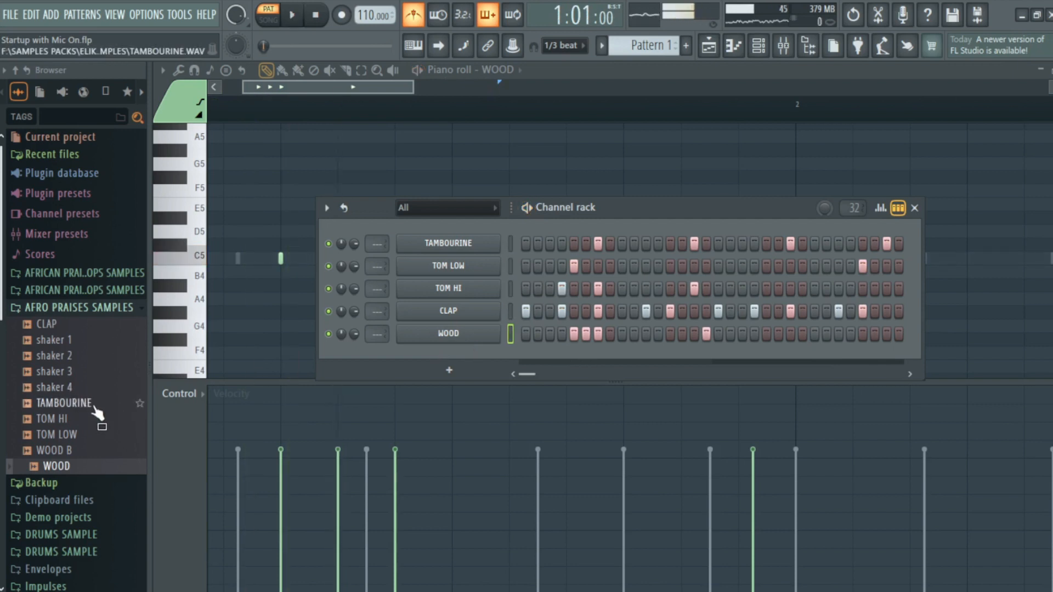
{"action": "scroll", "coordinate": [93, 414], "scroll_direction": "down", "scroll_amount": 5}
{"action": "left_click", "coordinate": [81, 266]}
{"action": "left_click_drag", "start_coordinate": [85, 271], "coordinate": [456, 355]}
{"action": "key", "text": "space"}
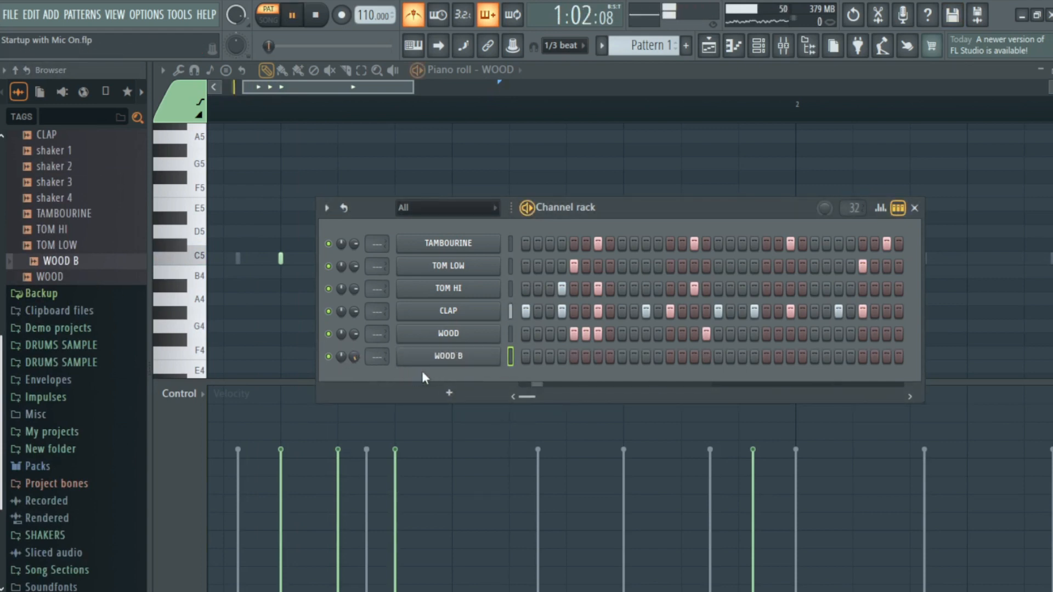
{"action": "key", "text": "space"}
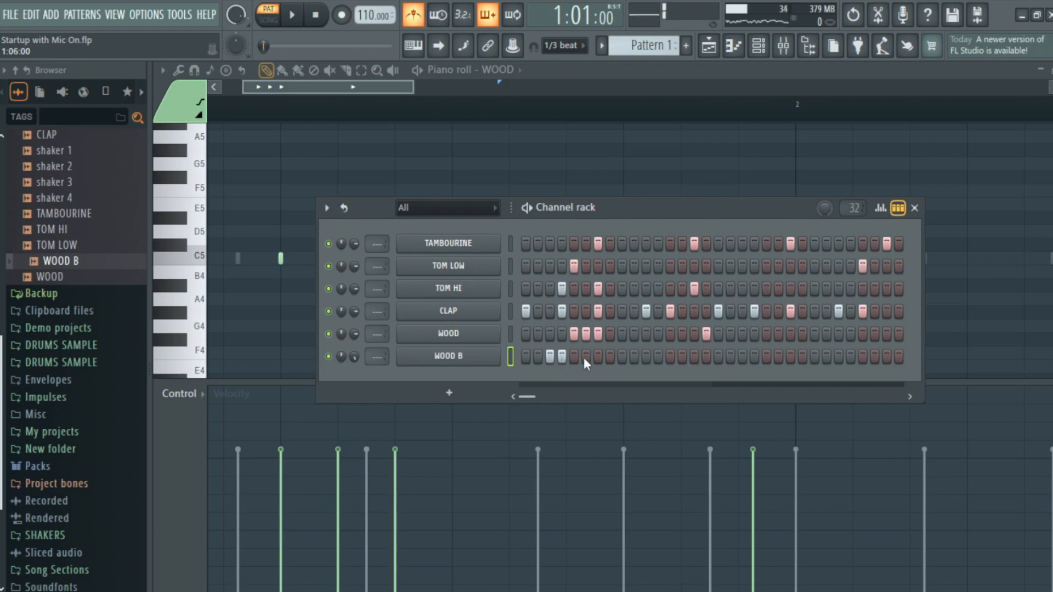
Program paired WOOD B hits on steps 3–4, 7–8, 11–12, 15–16, 19–20, 23–24, 26–27 and 30–31.
{"action": "left_click", "coordinate": [605, 359]}
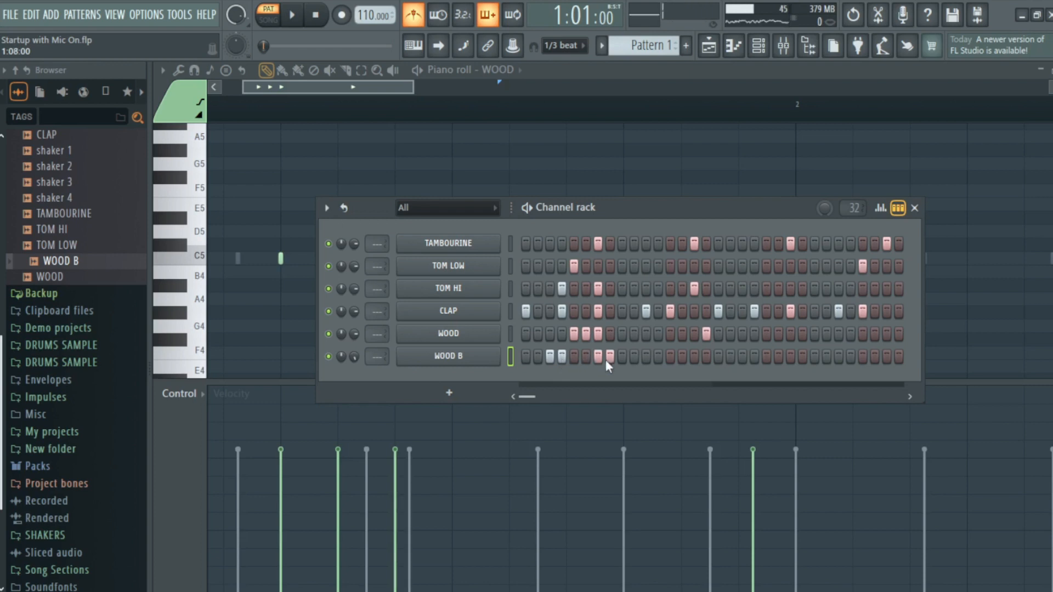
{"action": "left_click", "coordinate": [647, 357]}
{"action": "left_click", "coordinate": [659, 356]}
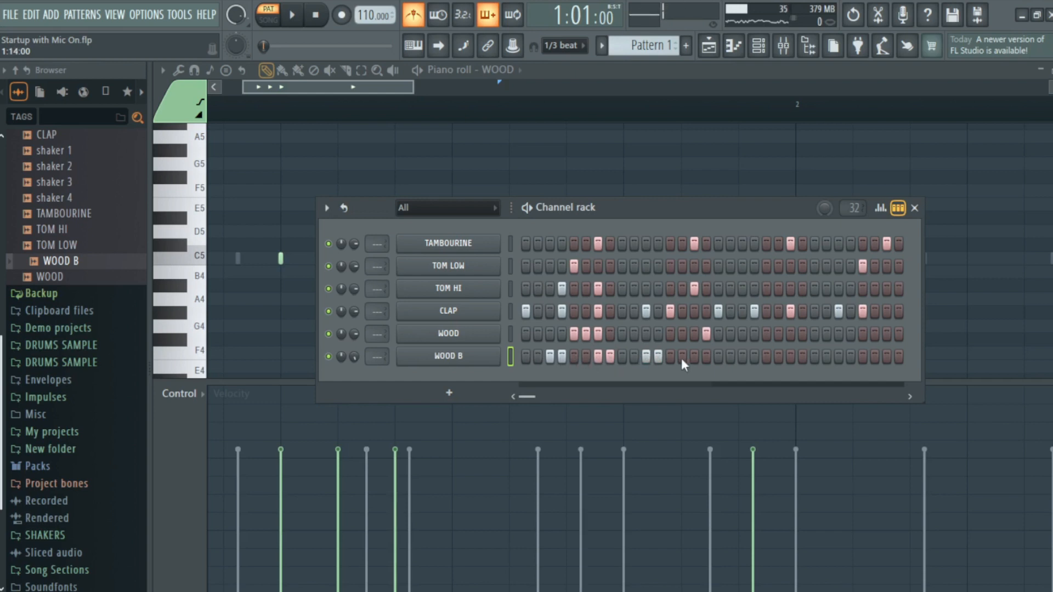
{"action": "left_click", "coordinate": [730, 357]}
{"action": "left_click", "coordinate": [742, 357]}
{"action": "right_click", "coordinate": [730, 358]}
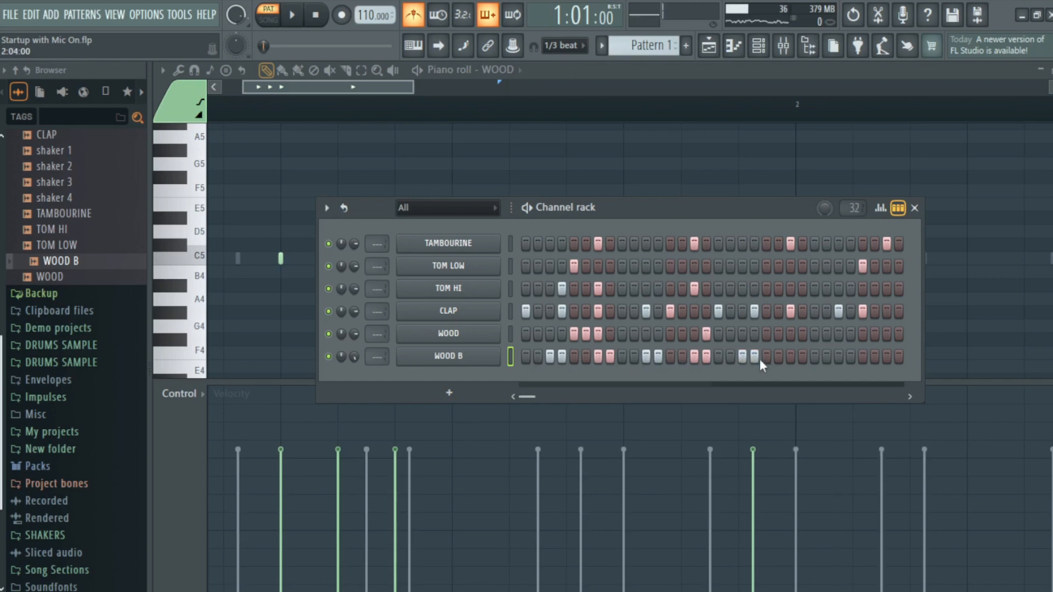
{"action": "left_click", "coordinate": [790, 357]}
{"action": "left_click", "coordinate": [803, 356]}
{"action": "left_click", "coordinate": [826, 357]}
{"action": "left_click", "coordinate": [839, 356]}
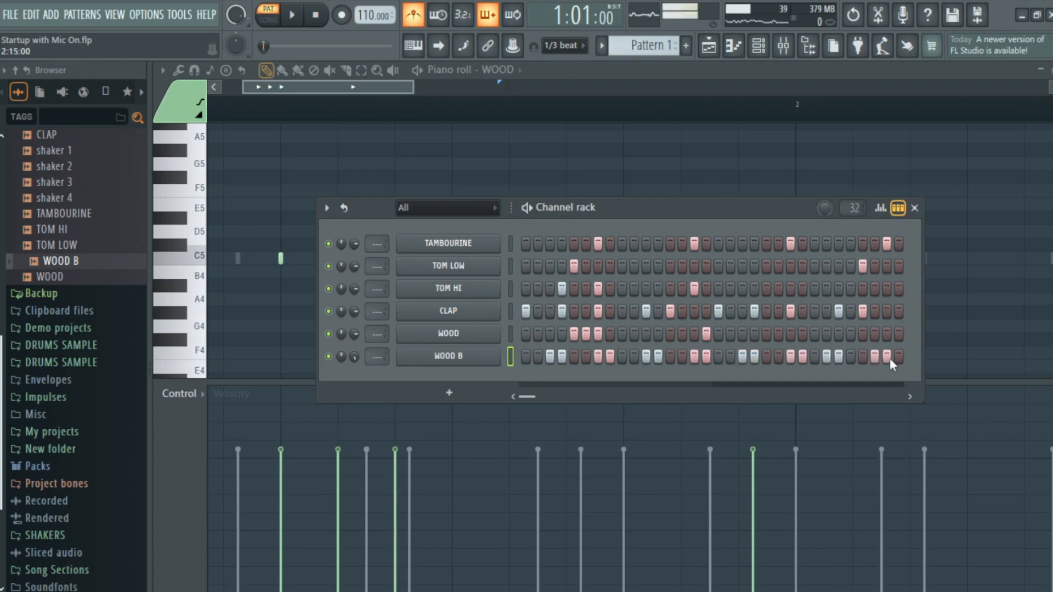
Play back the groove and shift the last two WOOD B pairs to steps 27–28 and 31–32.
{"action": "key", "text": "space"}
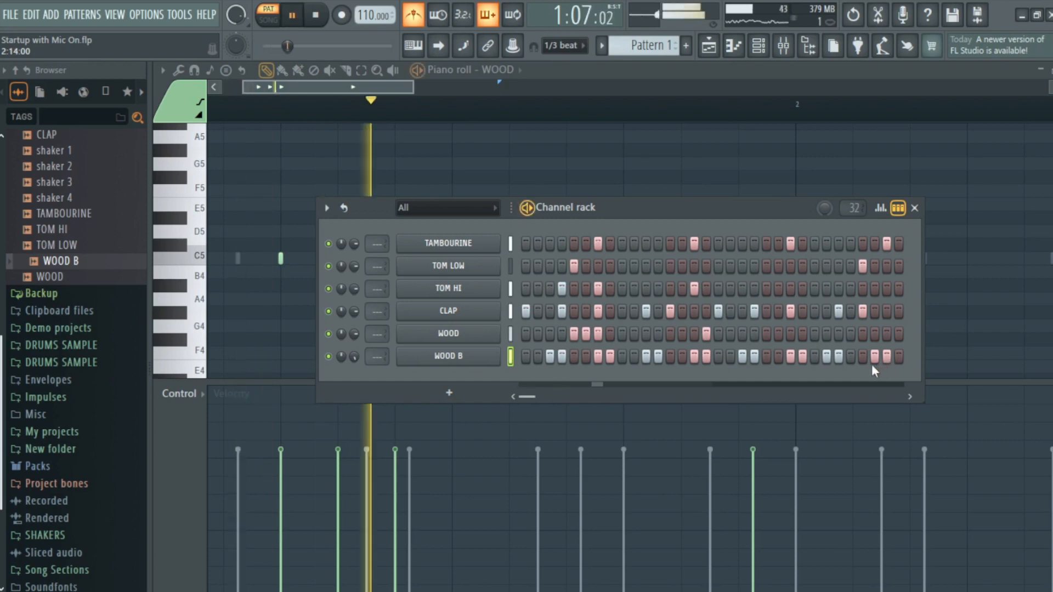
{"action": "key", "text": "space"}
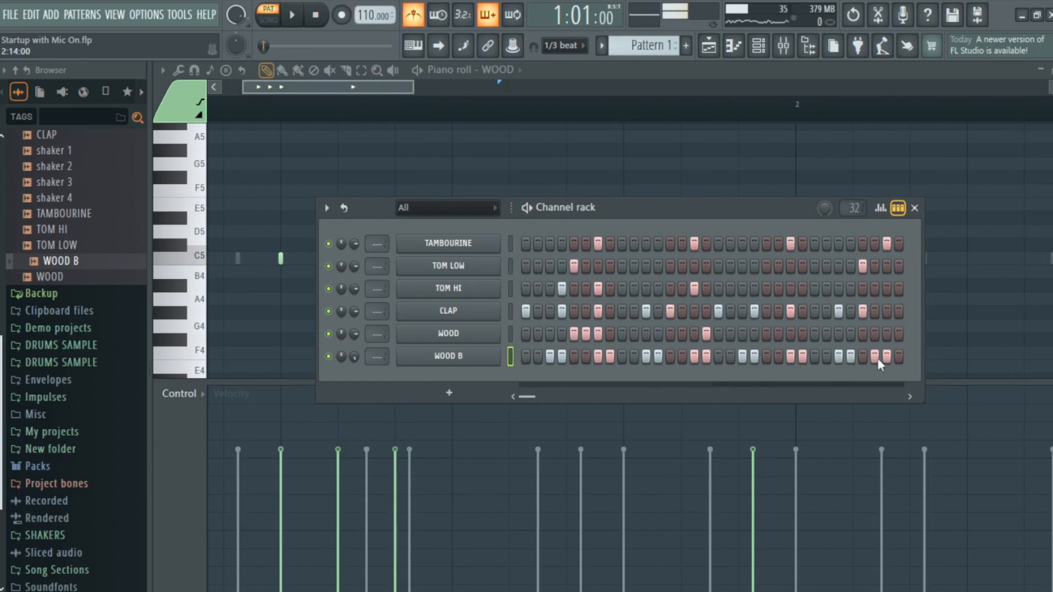
{"action": "left_click", "coordinate": [898, 357]}
{"action": "key", "text": "space"}
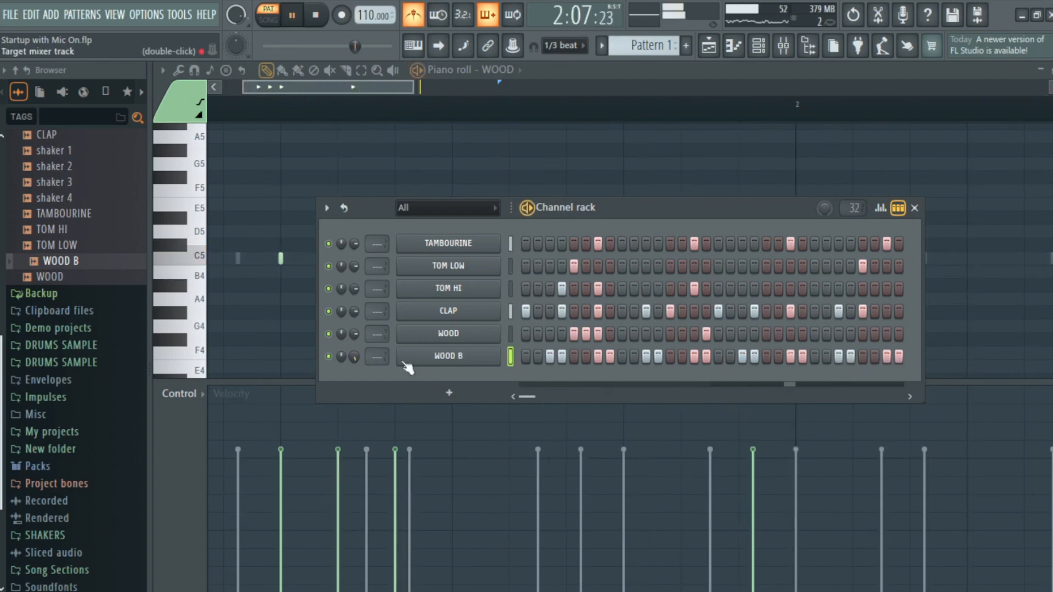
Adjust the WOOD B channel's volume under Levels adjustment during playback and turn off the metronome.
{"action": "left_click", "coordinate": [426, 367]}
{"action": "left_click", "coordinate": [264, 187]}
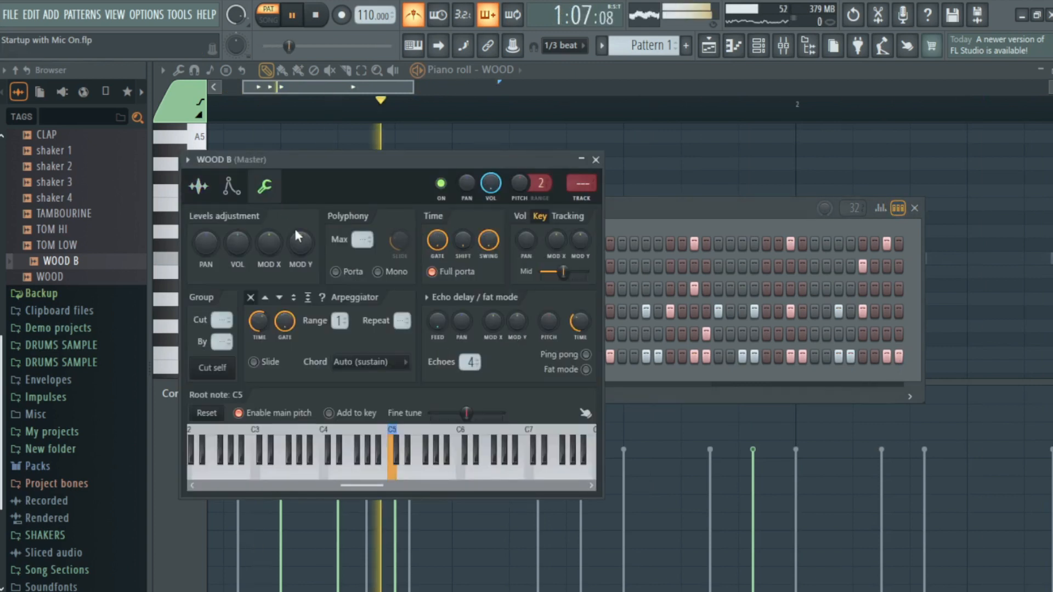
{"action": "left_click_drag", "start_coordinate": [235, 249], "coordinate": [239, 244]}
{"action": "left_click", "coordinate": [596, 160]}
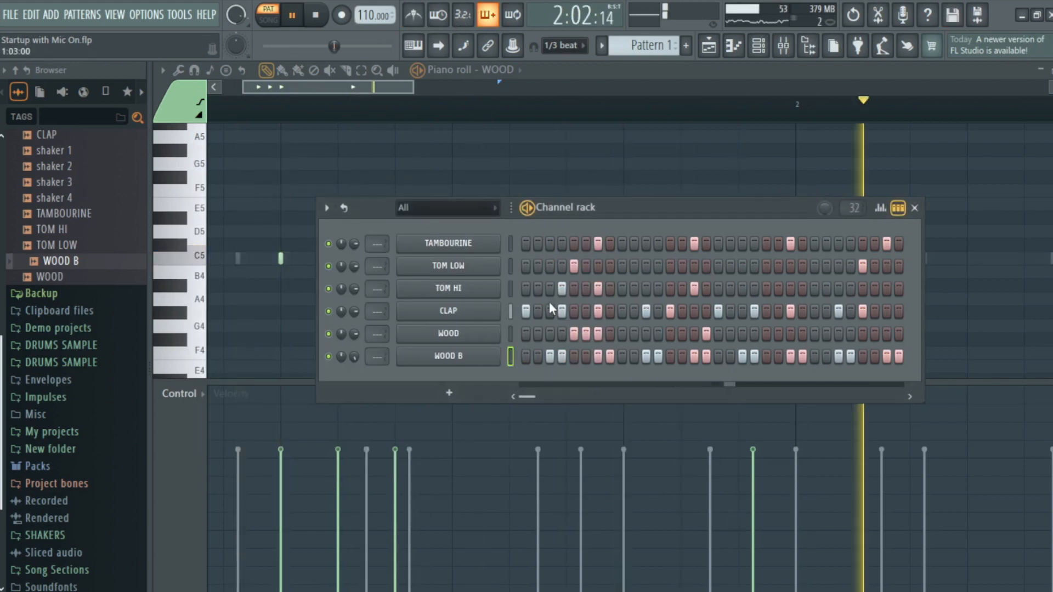
{"action": "key", "text": "space"}
Add the shaker 1 sample as a new channel and bring up the playlist behind the channel rack.
{"action": "scroll", "coordinate": [108, 313], "scroll_direction": "up", "scroll_amount": 3}
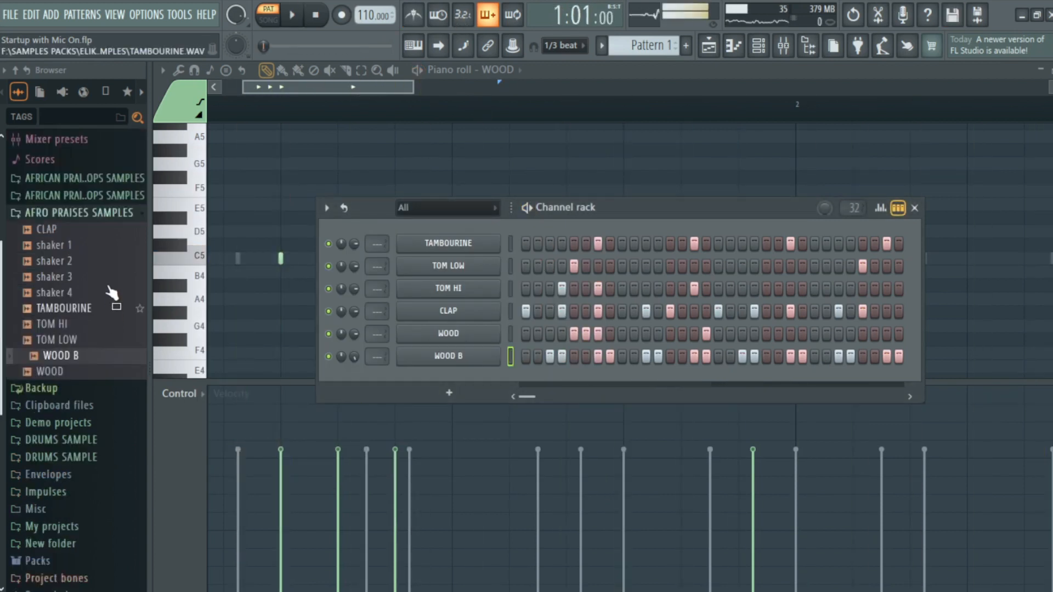
{"action": "left_click", "coordinate": [100, 251]}
{"action": "left_click_drag", "start_coordinate": [99, 251], "coordinate": [455, 379]}
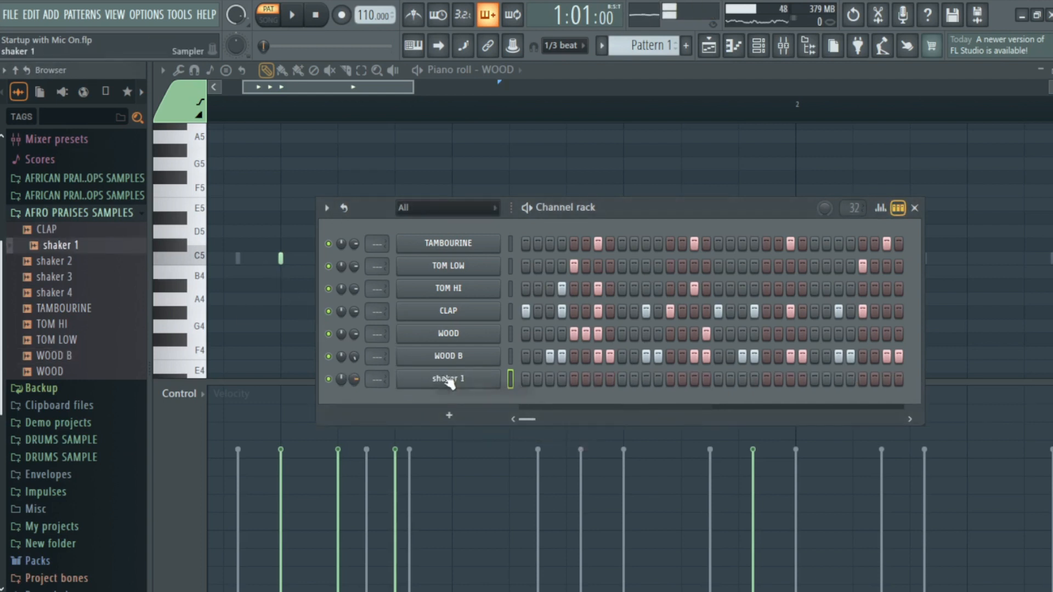
{"action": "key", "text": "F5"}
Fill each 4 steps of the shaker 1 channel and play back the pattern.
{"action": "right_click", "coordinate": [456, 381]}
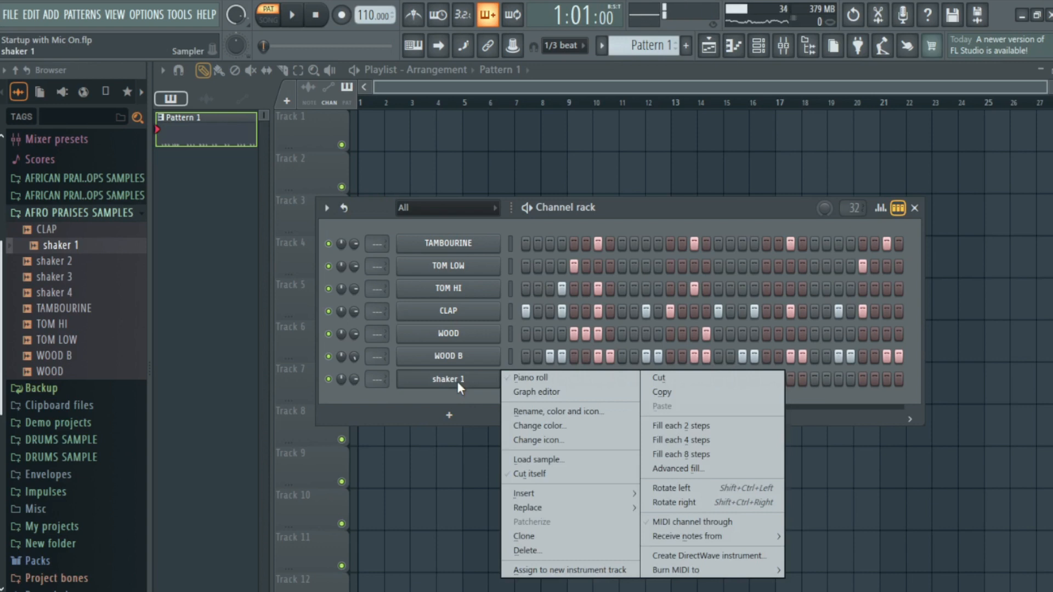
{"action": "left_click", "coordinate": [720, 442]}
{"action": "key", "text": "space"}
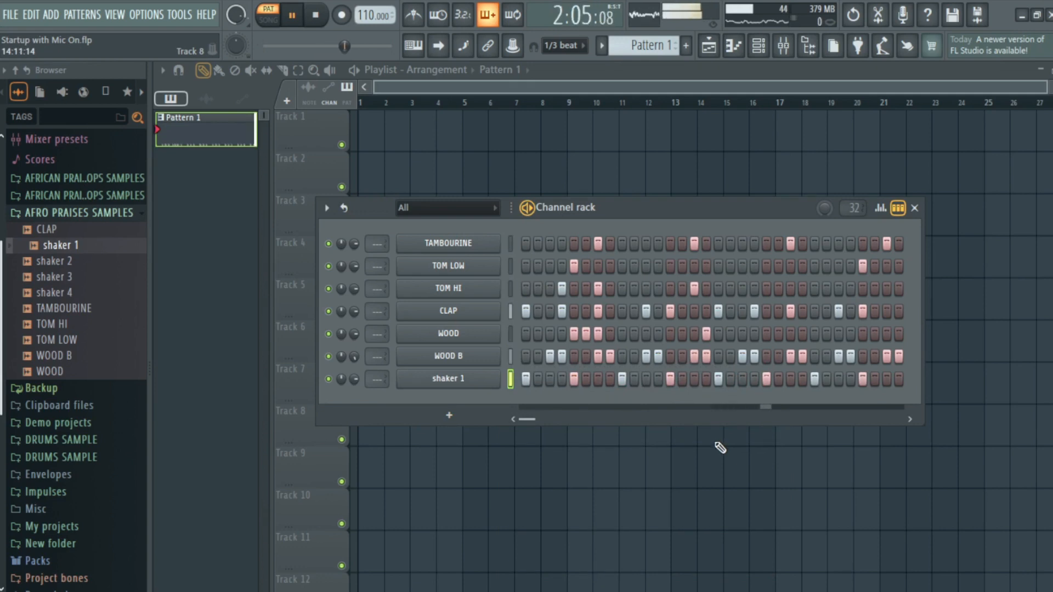
{"action": "key", "text": "space"}
Add the shaker 2 sample as a new channel with hits on every fourth step from step 2 to step 30.
{"action": "left_click", "coordinate": [73, 264]}
{"action": "left_click_drag", "start_coordinate": [77, 275], "coordinate": [529, 399]}
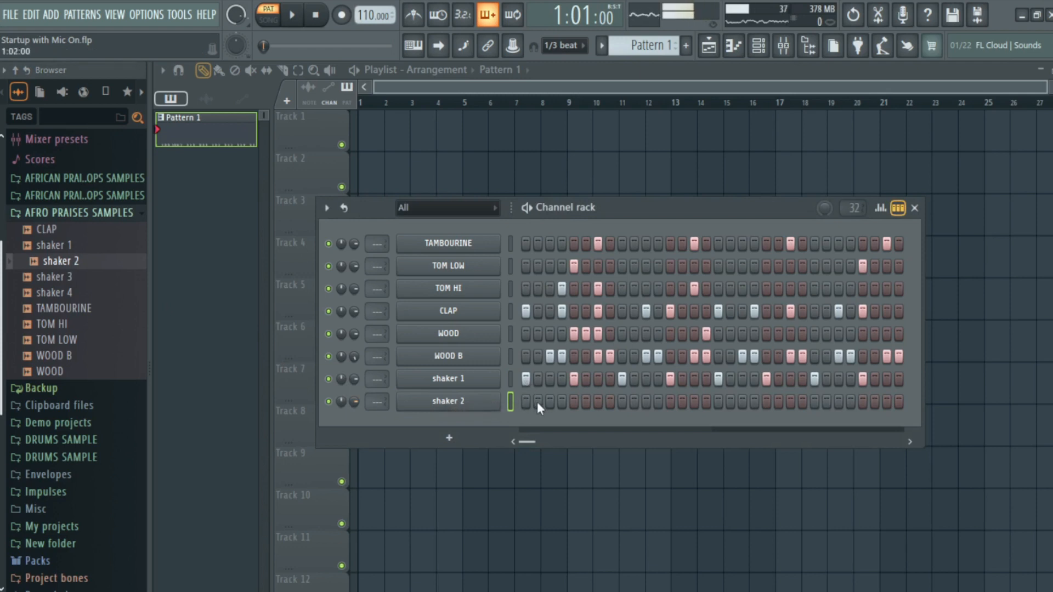
{"action": "left_click", "coordinate": [537, 402]}
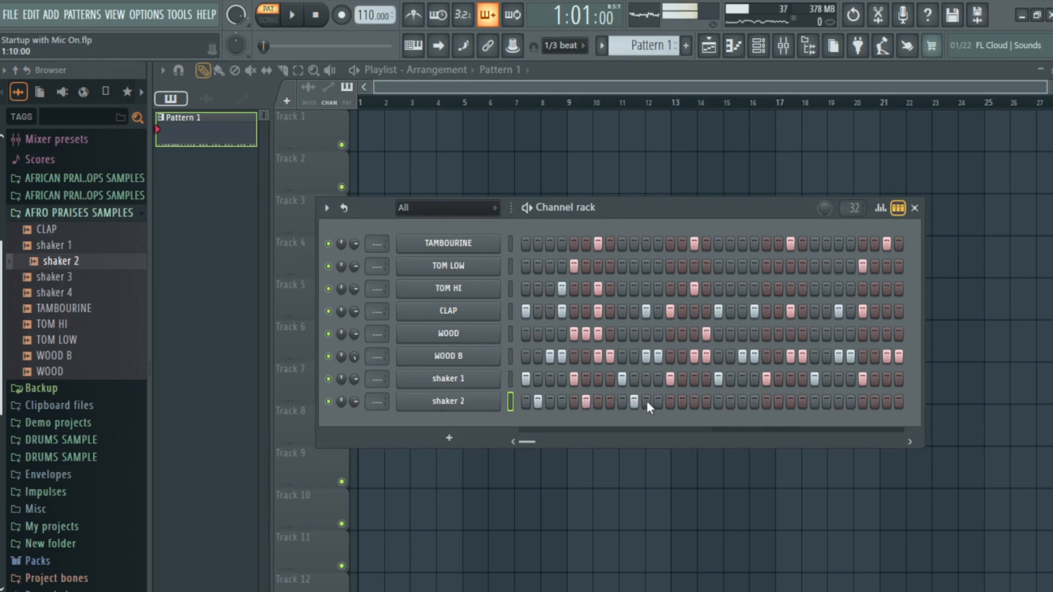
{"action": "left_click", "coordinate": [730, 403]}
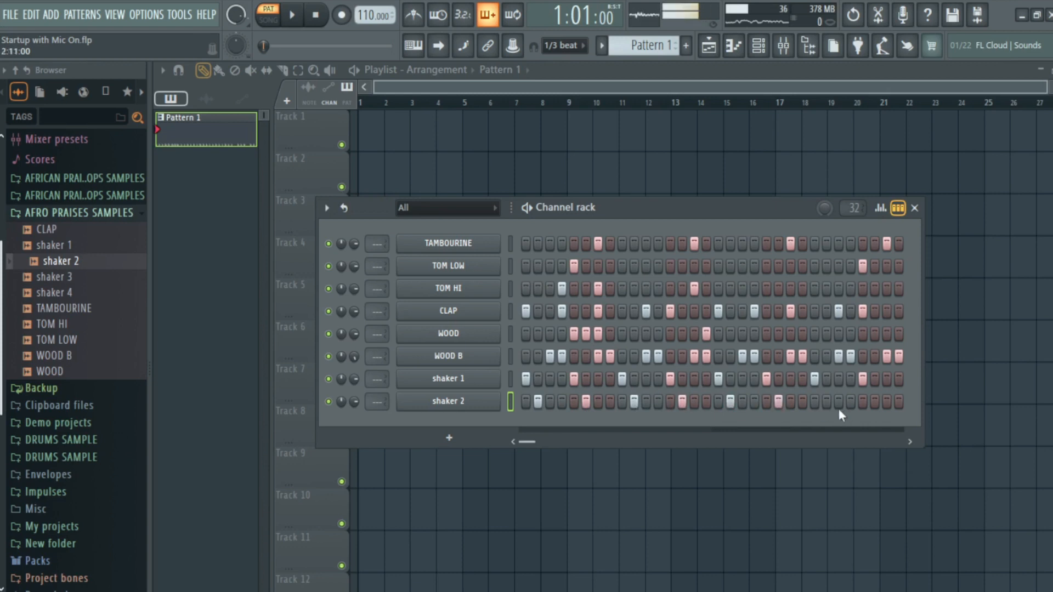
{"action": "key", "text": "space"}
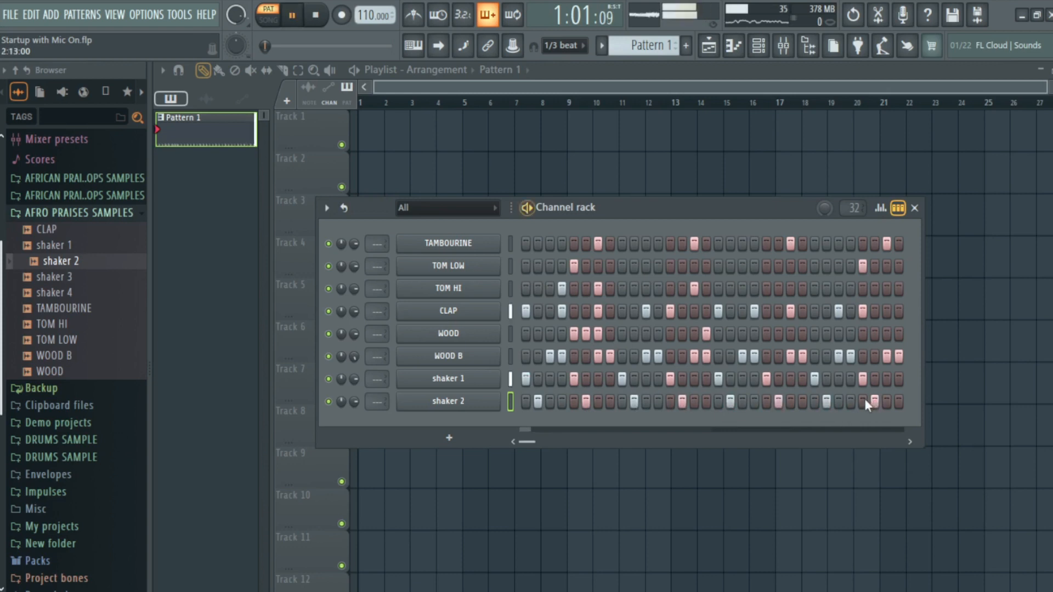
{"action": "key", "text": "space"}
Add the shaker 3 sample as a new channel with hits on every fourth step from step 3 to step 31.
{"action": "left_click_drag", "start_coordinate": [82, 277], "coordinate": [429, 417]}
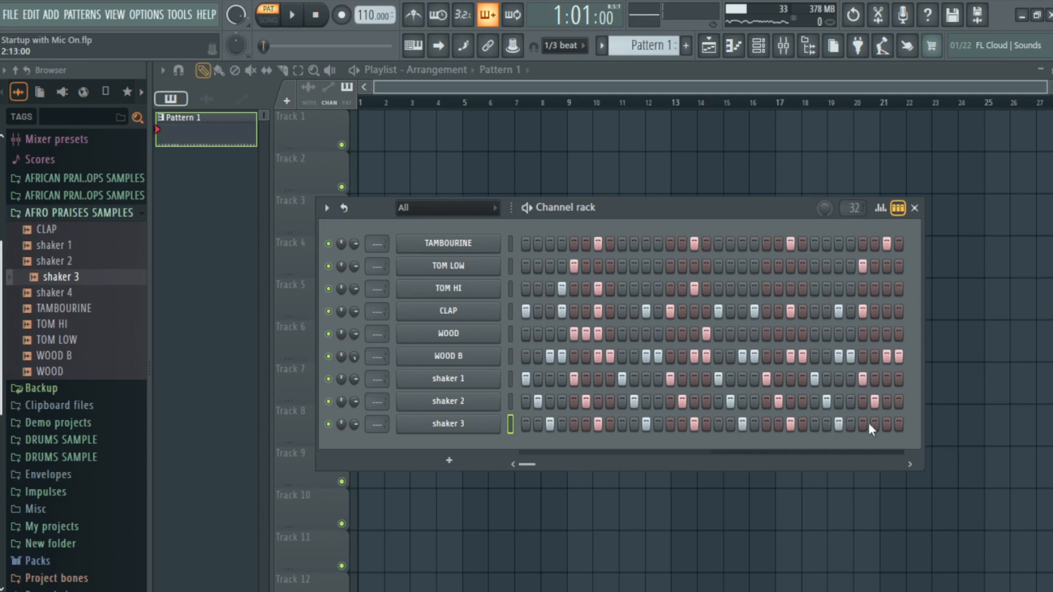
{"action": "key", "text": "space"}
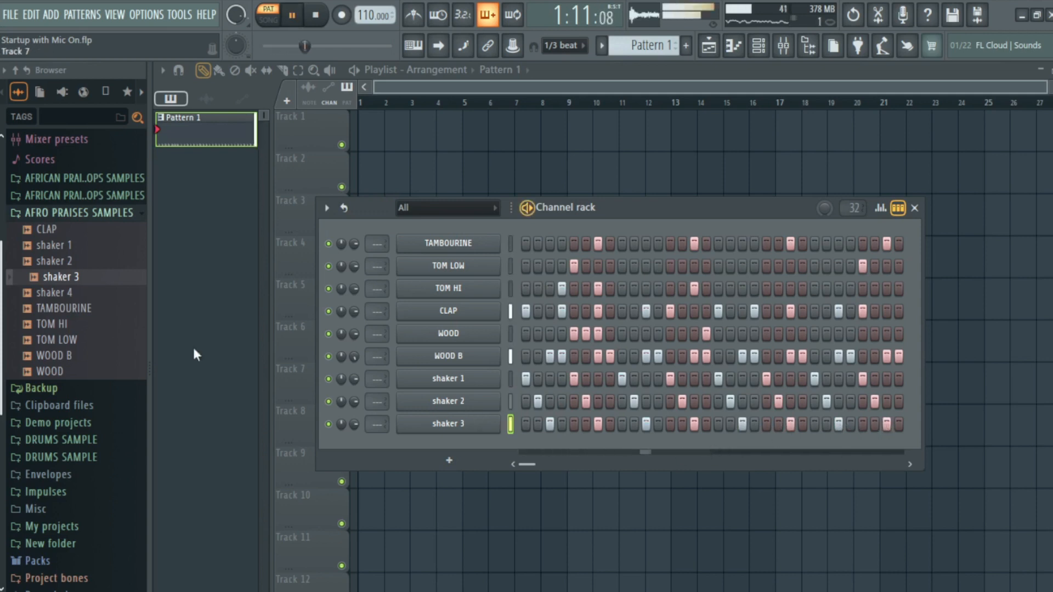
{"action": "key", "text": "space"}
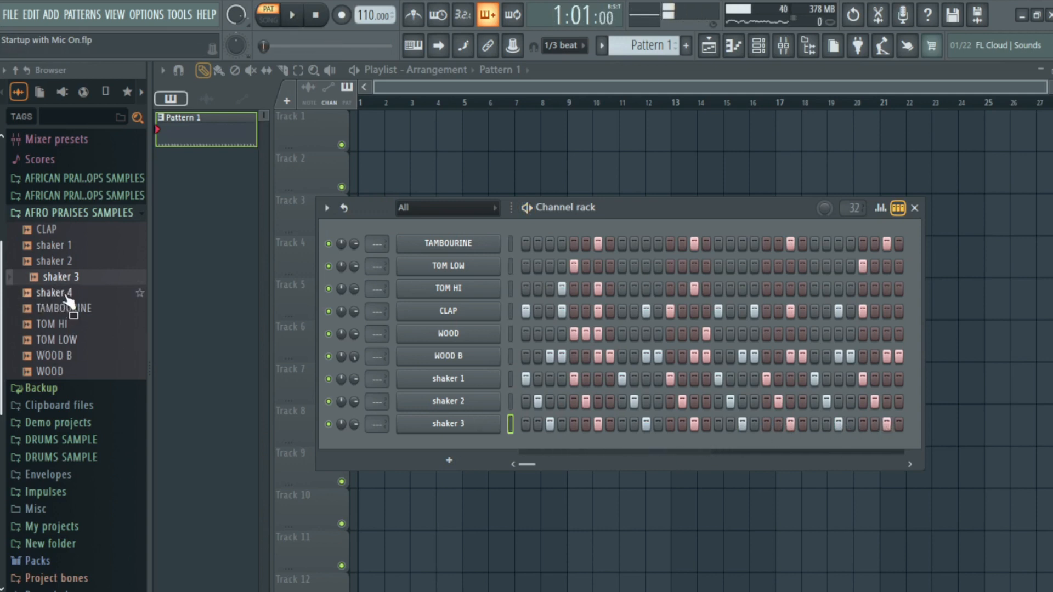
Add the shaker 4 sample as a new channel with hits on every fourth step from step 4 to step 32.
{"action": "left_click", "coordinate": [65, 295]}
{"action": "left_click_drag", "start_coordinate": [65, 299], "coordinate": [446, 444]}
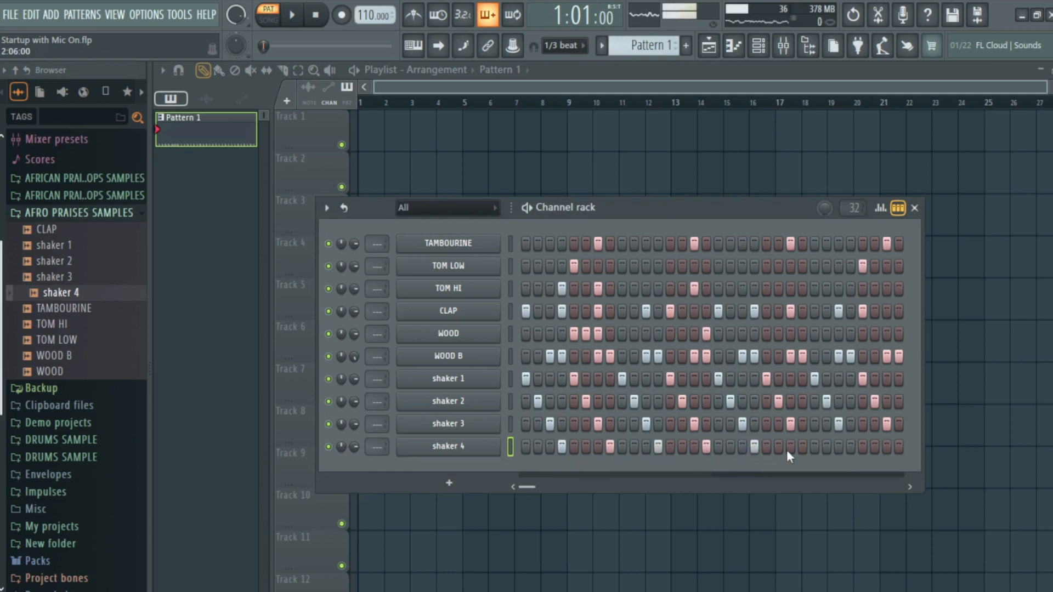
{"action": "left_click", "coordinate": [893, 447]}
Play back the groove and add the CONGA LOW sample as a new channel with hits on steps 9 and 11.
{"action": "key", "text": "space"}
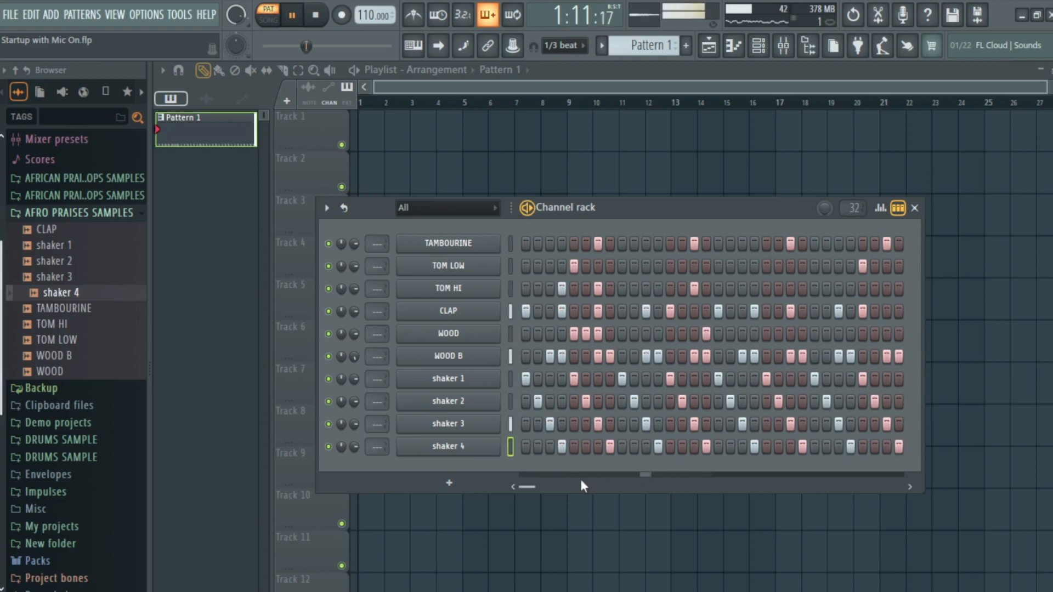
{"action": "left_click_drag", "start_coordinate": [48, 340], "coordinate": [447, 476]}
{"action": "key", "text": "space"}
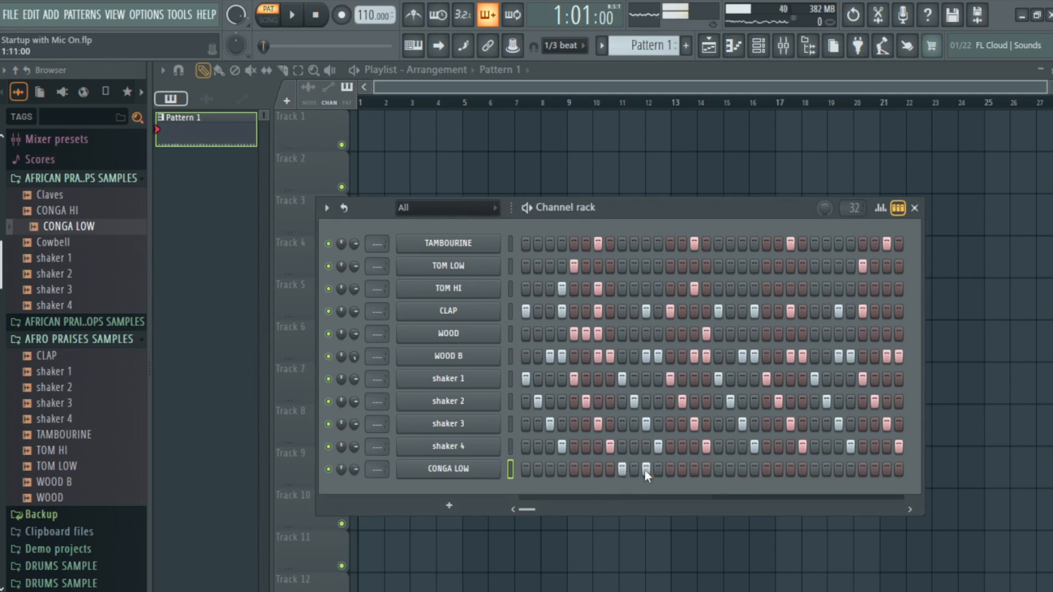
Add the CONGA HI sample as a new channel with hits on steps 15 and 31, and check the full groove by playback.
{"action": "left_click_drag", "start_coordinate": [67, 213], "coordinate": [504, 497]}
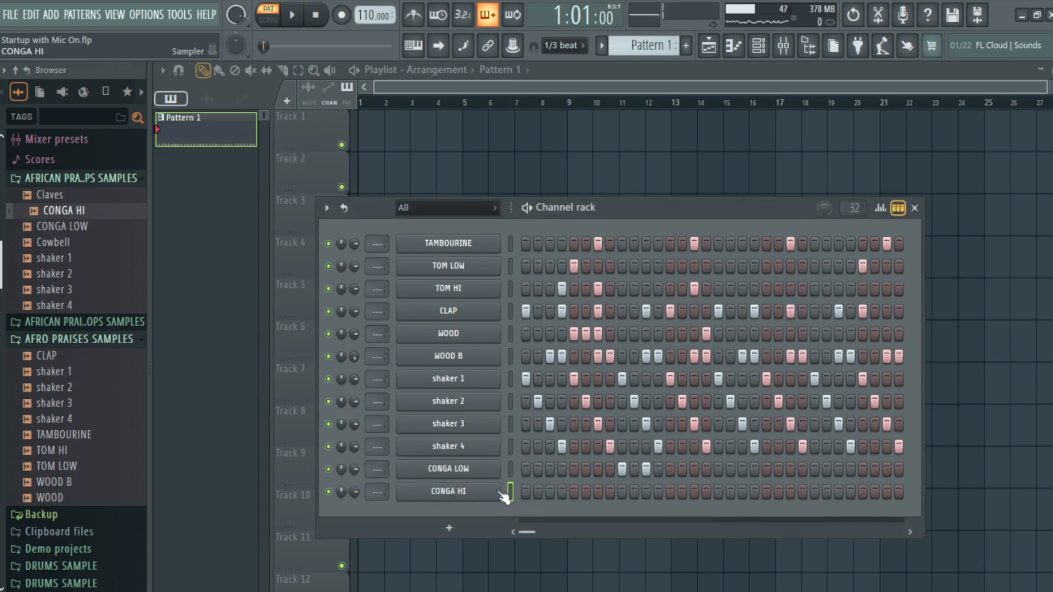
{"action": "key", "text": "space"}
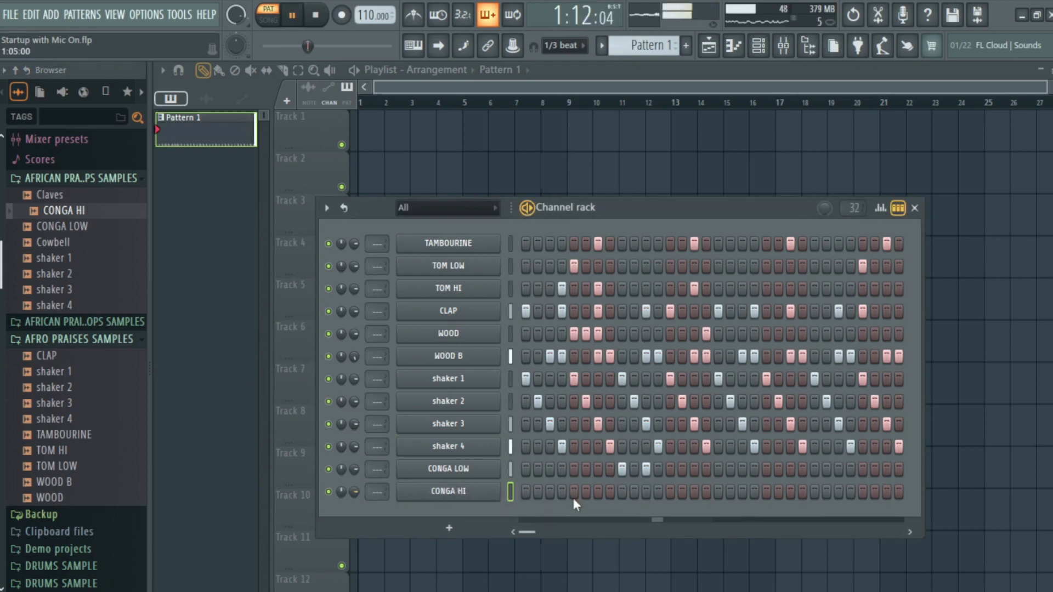
{"action": "key", "text": "space"}
{"action": "left_click", "coordinate": [694, 491]}
{"action": "left_click", "coordinate": [887, 491]}
{"action": "key", "text": "space"}
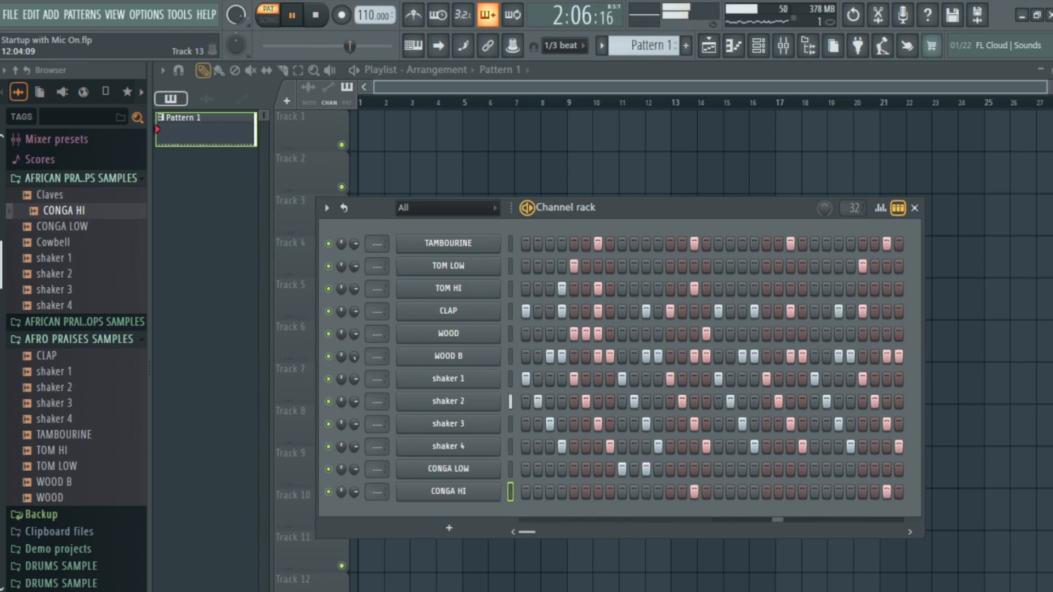
{"action": "key", "text": "space"}
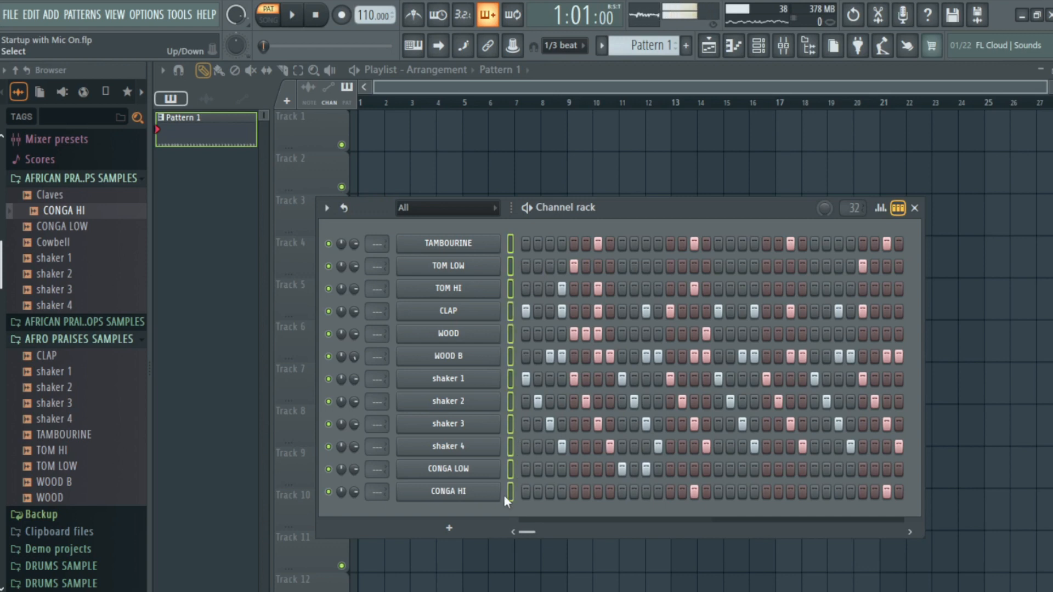
Give all selected channels in the channel rack random colors.
{"action": "left_click", "coordinate": [328, 209]}
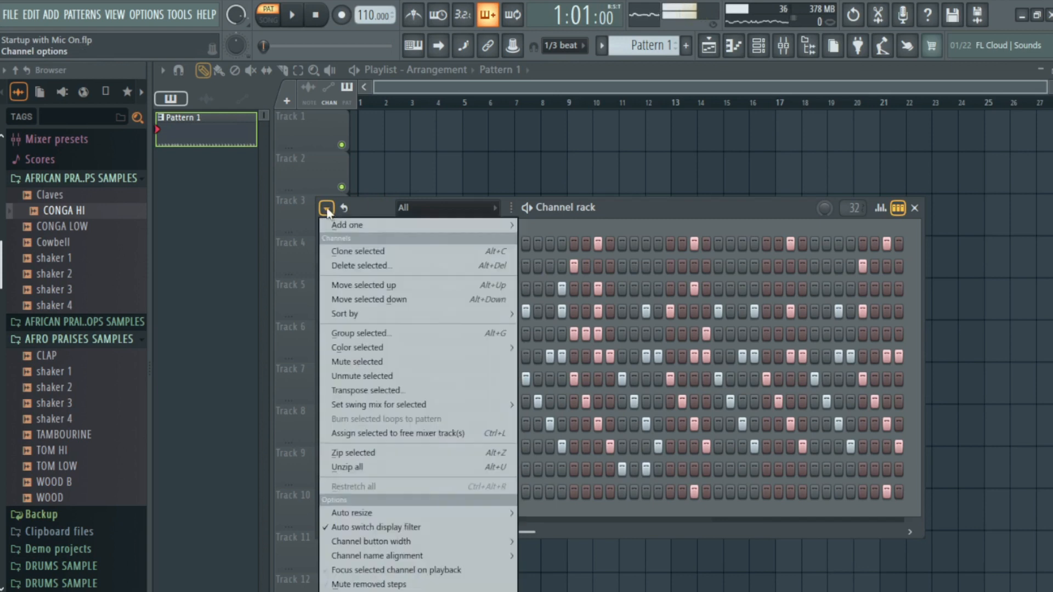
{"action": "mouse_move", "coordinate": [375, 348]}
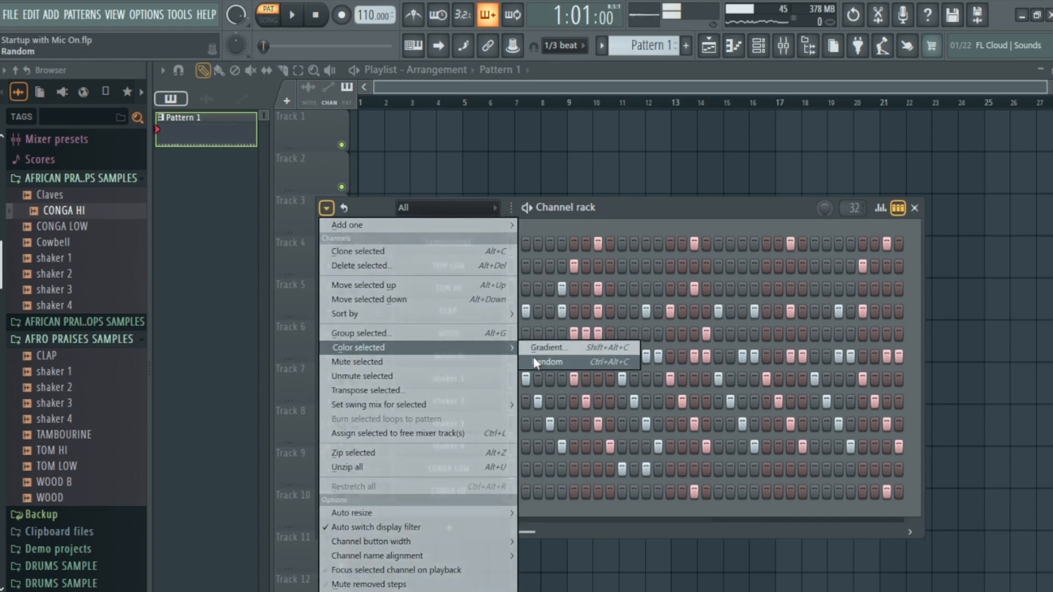
{"action": "left_click", "coordinate": [565, 361]}
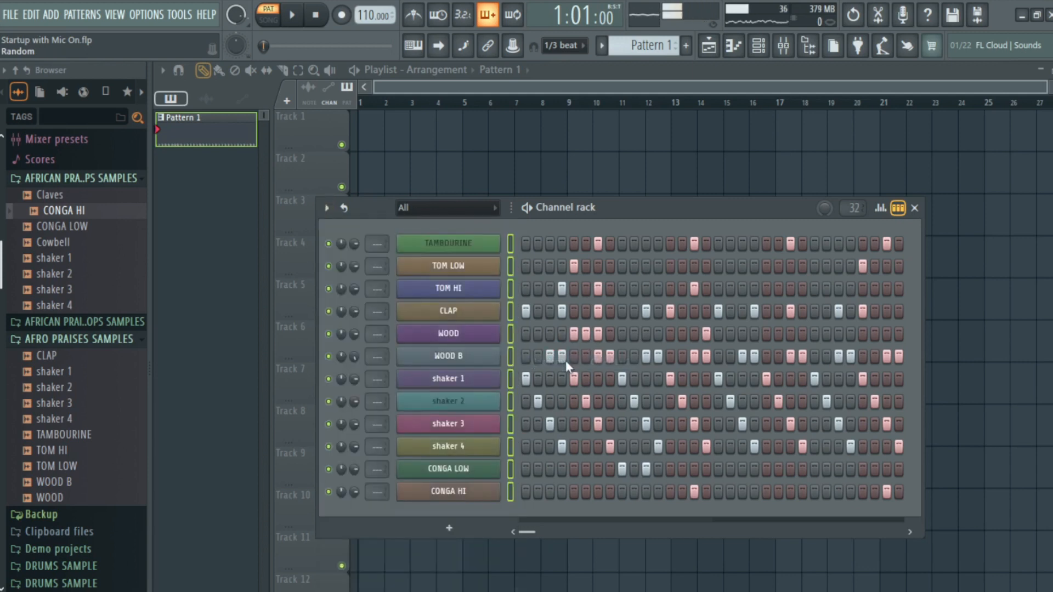
Assign the selected channels to free mixer tracks and arrange the channel rack above the mixer.
{"action": "left_click", "coordinate": [327, 209]}
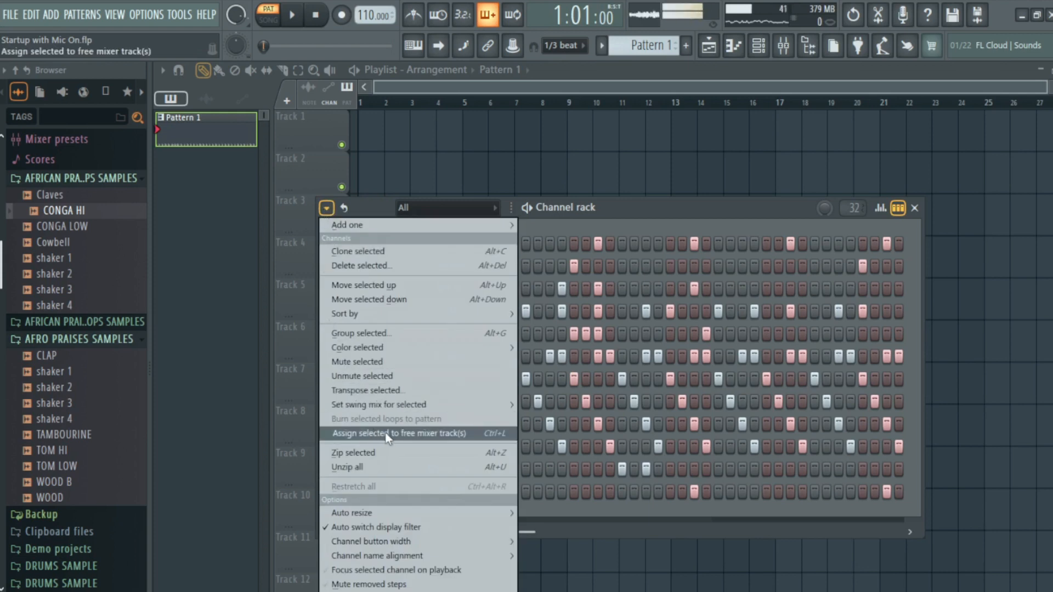
{"action": "left_click", "coordinate": [464, 433]}
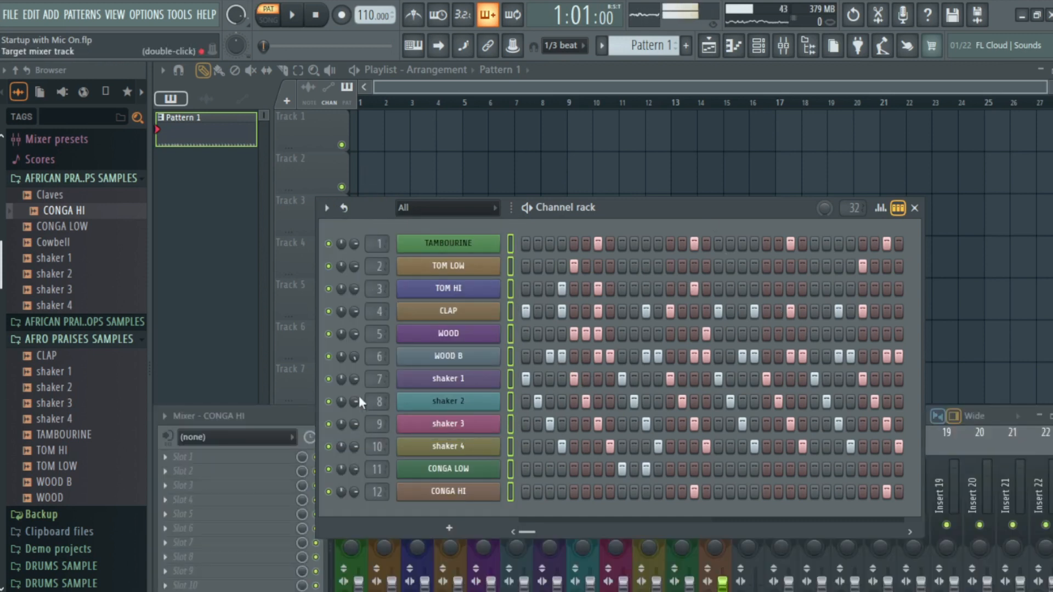
{"action": "left_click", "coordinate": [308, 419]}
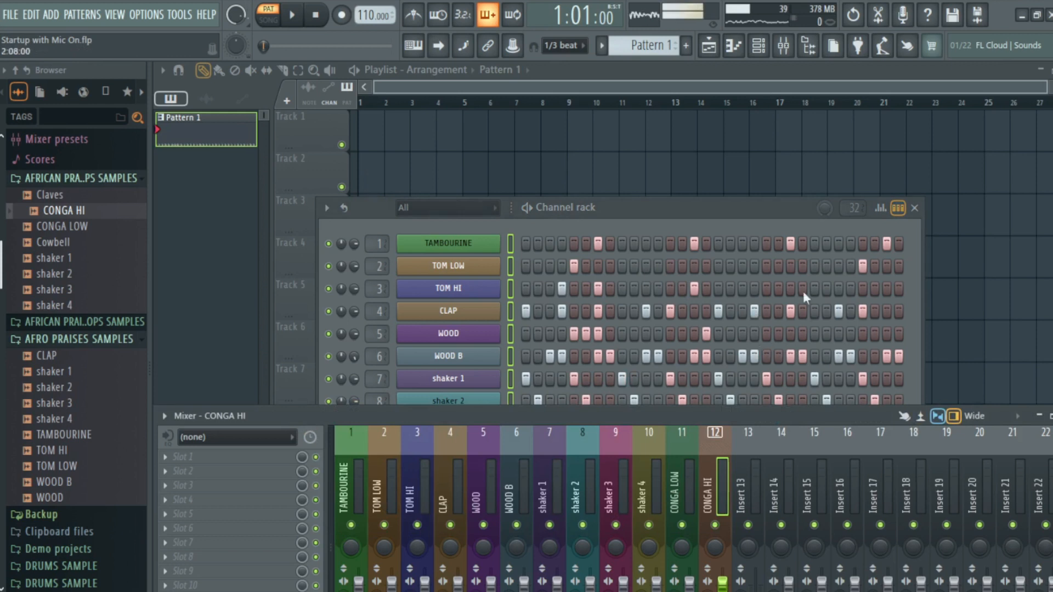
{"action": "left_click_drag", "start_coordinate": [745, 219], "coordinate": [745, 83]}
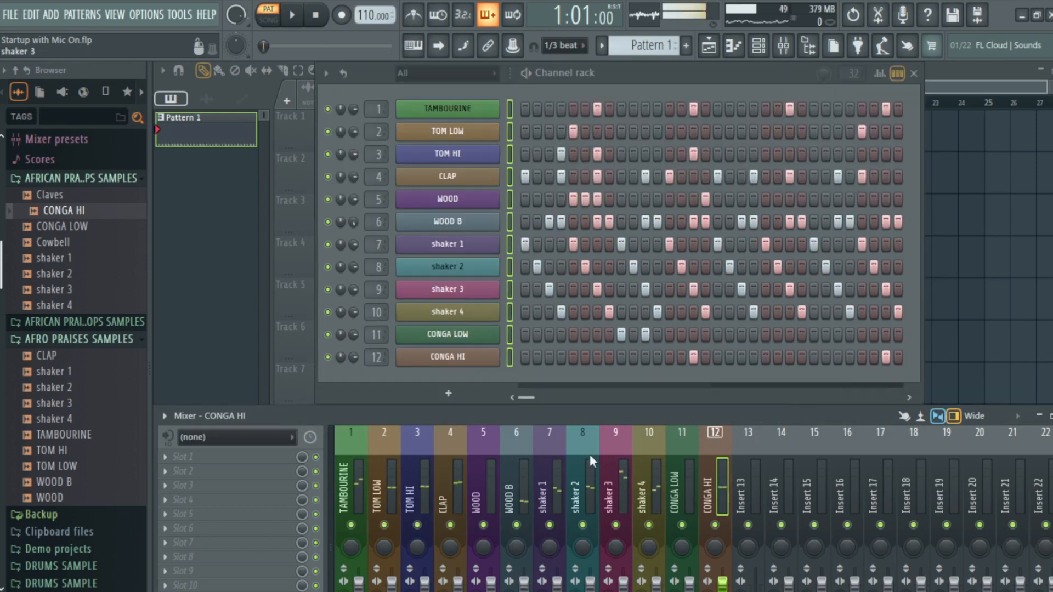
Select mixer tracks 1 to 12, TAMBOURINE through CONGA HI, and route them to Insert 15 only.
{"action": "left_click", "coordinate": [511, 359]}
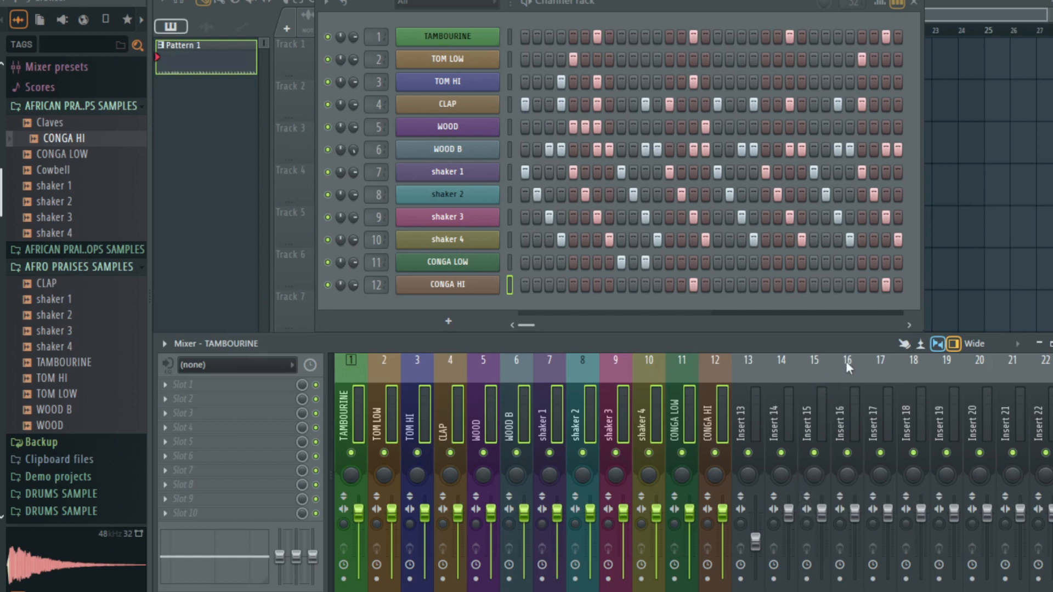
{"action": "left_click_drag", "start_coordinate": [831, 343], "coordinate": [831, 321]}
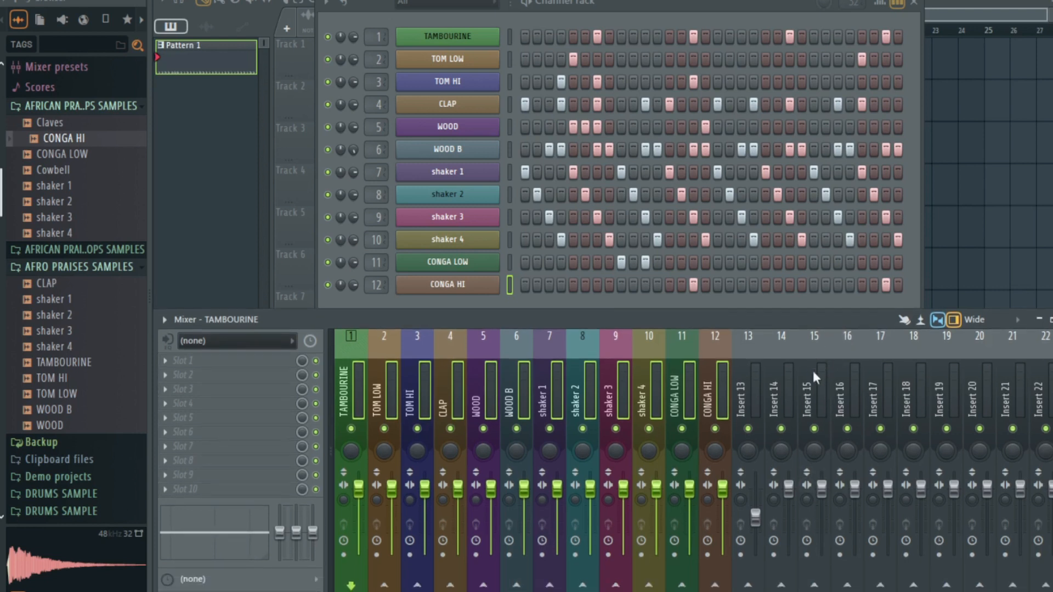
{"action": "right_click", "coordinate": [817, 586]}
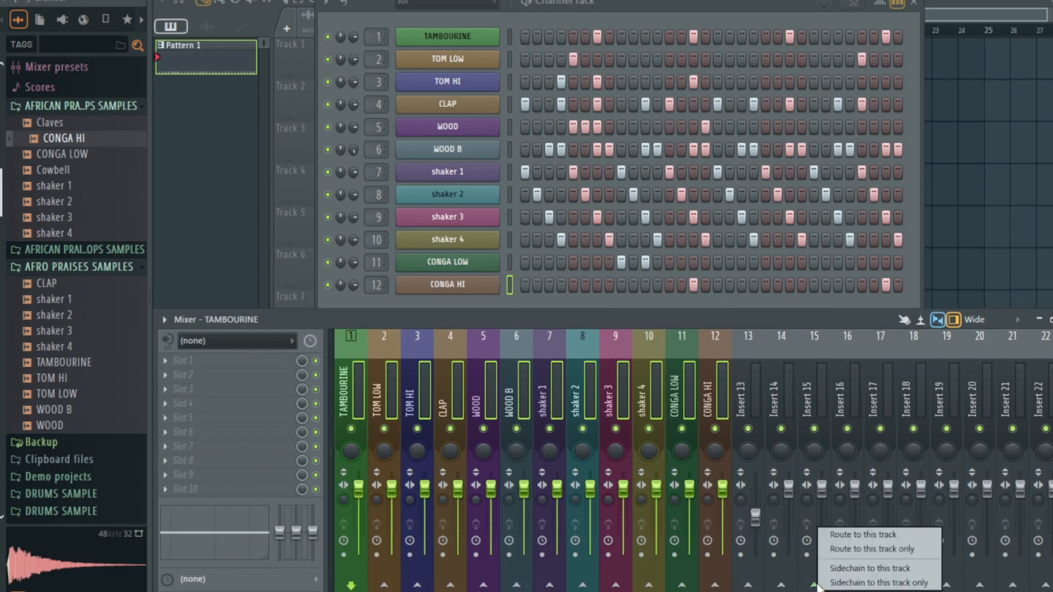
{"action": "left_click", "coordinate": [870, 549]}
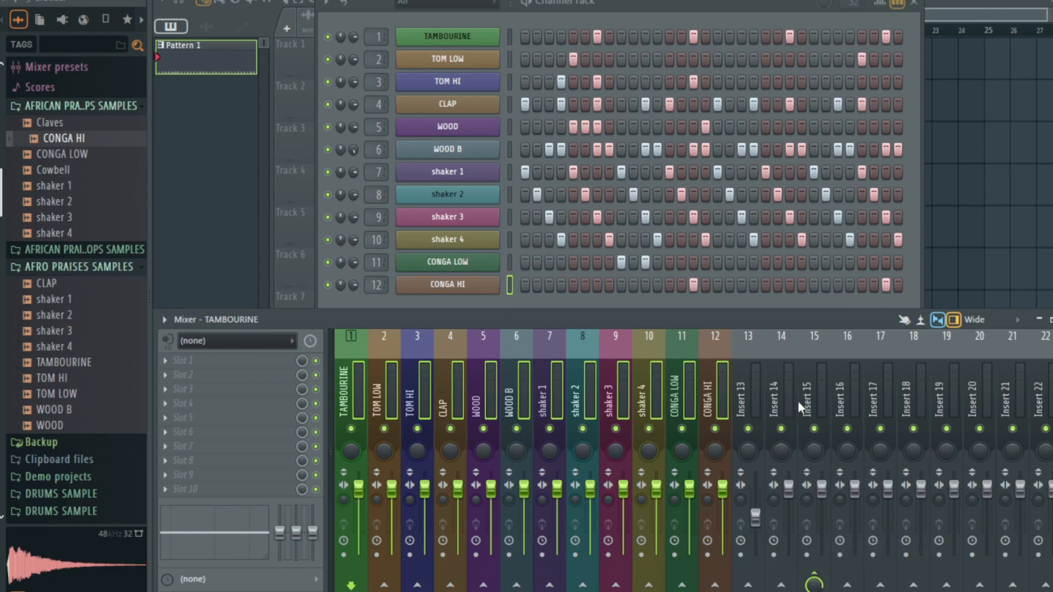
Check the routing into Insert 15 by playback and rename that mixer track Loops Group.
{"action": "left_click", "coordinate": [809, 386]}
{"action": "key", "text": "space"}
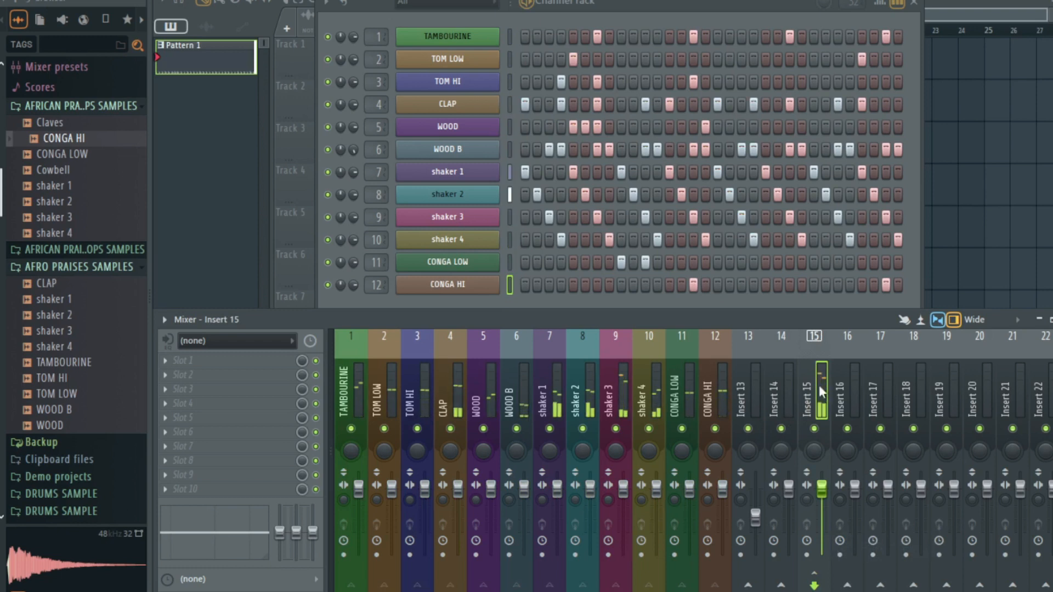
{"action": "right_click", "coordinate": [818, 382]}
{"action": "left_click", "coordinate": [858, 171]}
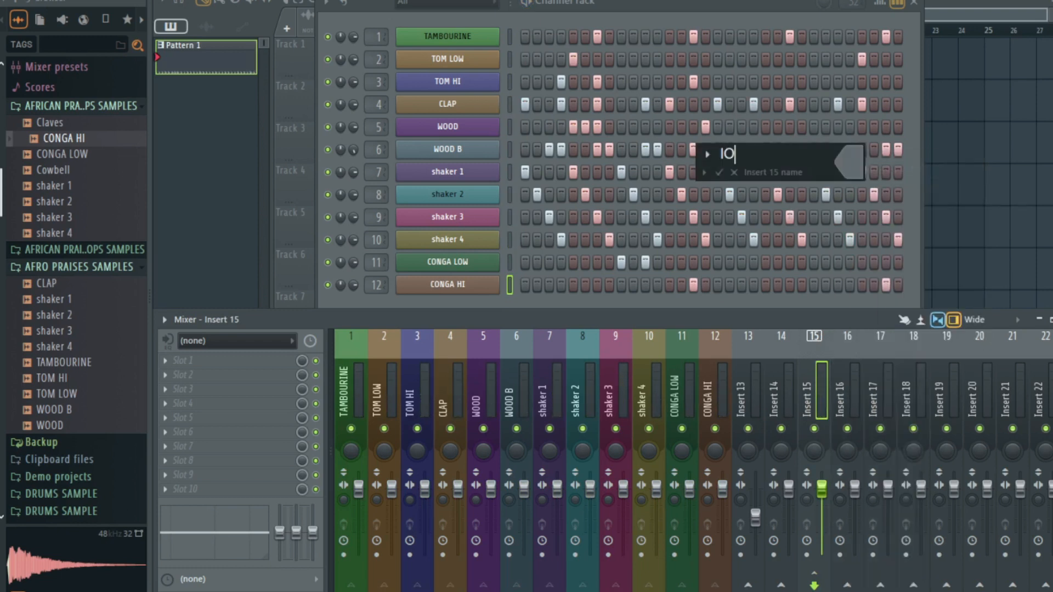
{"action": "type", "text": "Loops Group"}
{"action": "key", "text": "Return"}
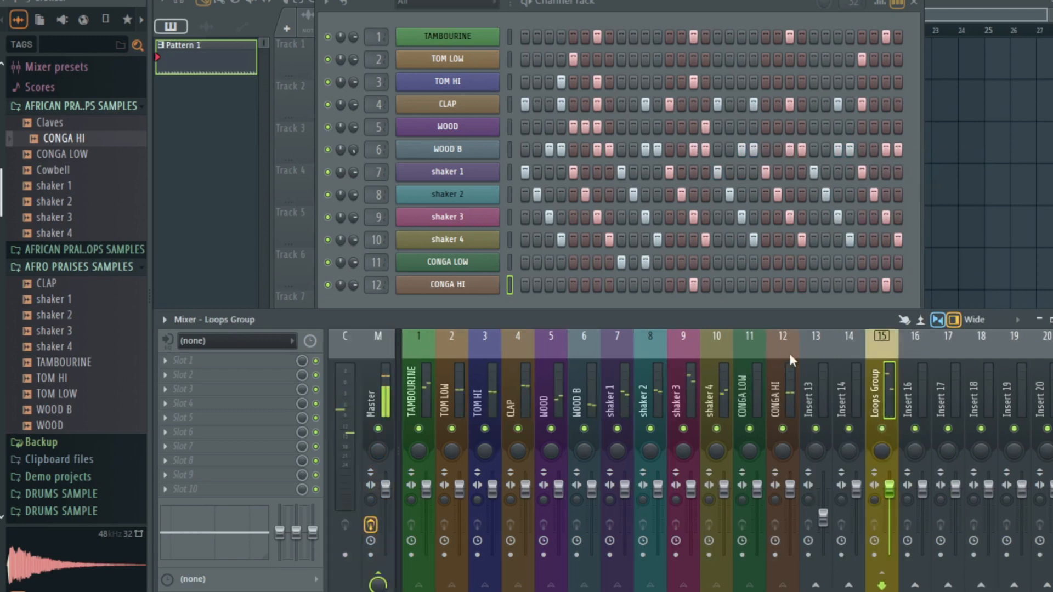
Load Fruity Limiter into the second effect slot of Loops Group and move its window clear of the mixer.
{"action": "left_click", "coordinate": [181, 380]}
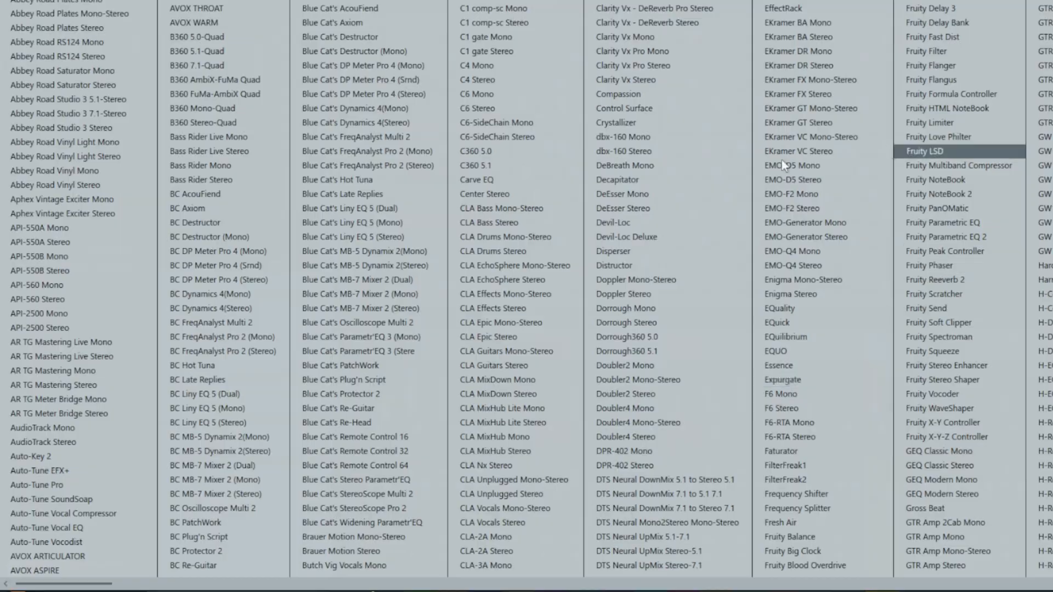
{"action": "left_click", "coordinate": [930, 122]}
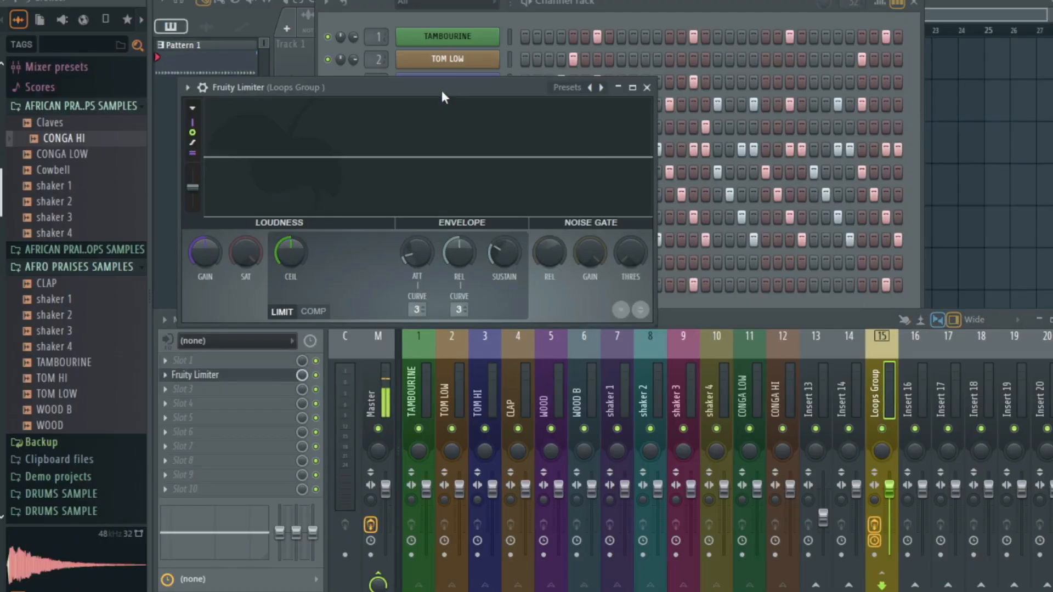
{"action": "left_click_drag", "start_coordinate": [442, 90], "coordinate": [555, 106]}
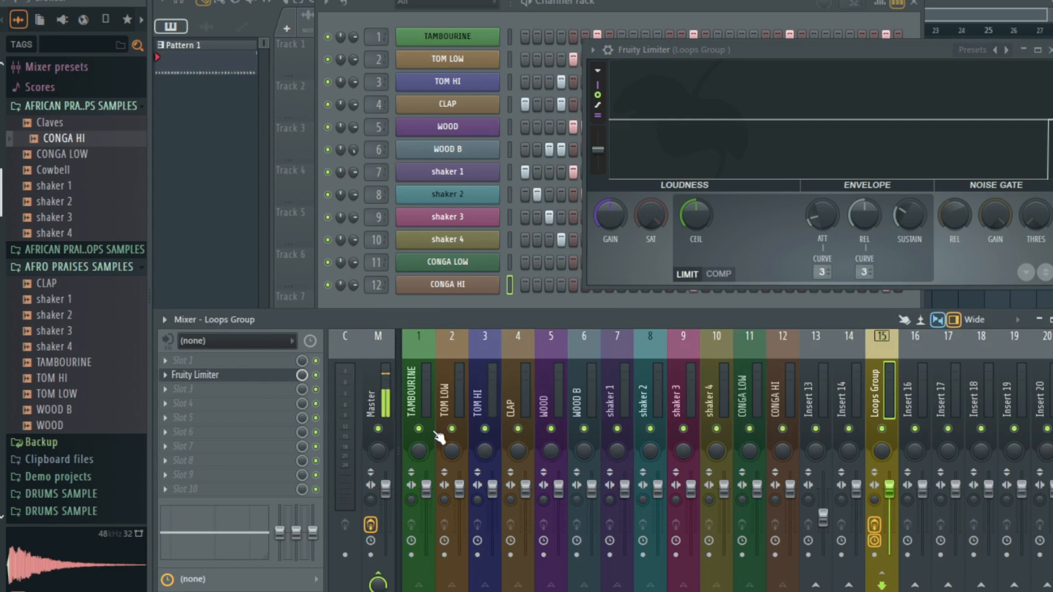
Mute mixer tracks 1 to 12 and bring only TAMBOURINE back in during playback.
{"action": "left_click_drag", "start_coordinate": [424, 437], "coordinate": [748, 439]}
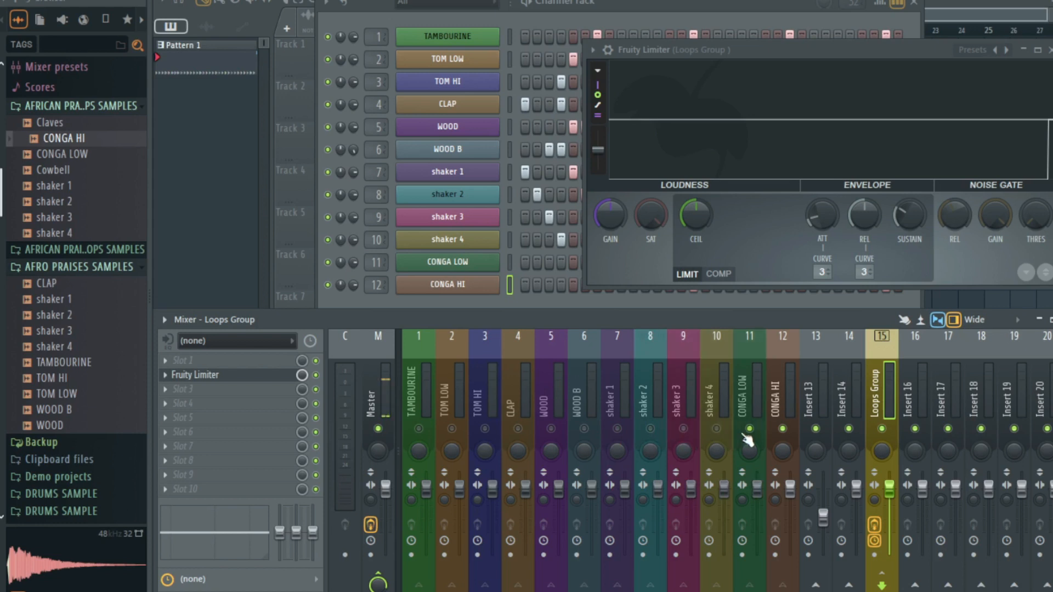
{"action": "left_click", "coordinate": [784, 430]}
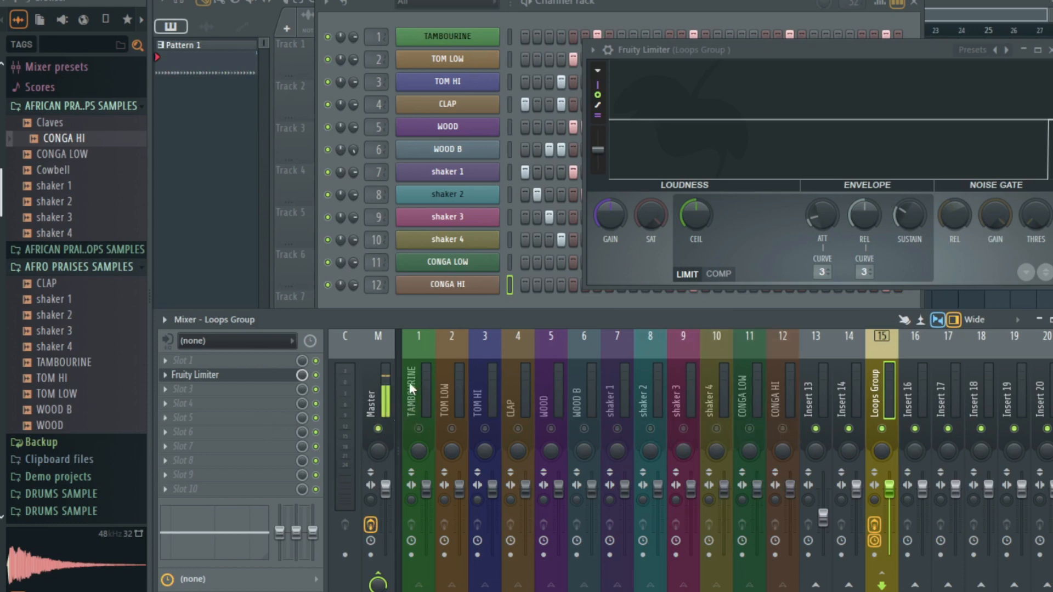
{"action": "left_click", "coordinate": [419, 429]}
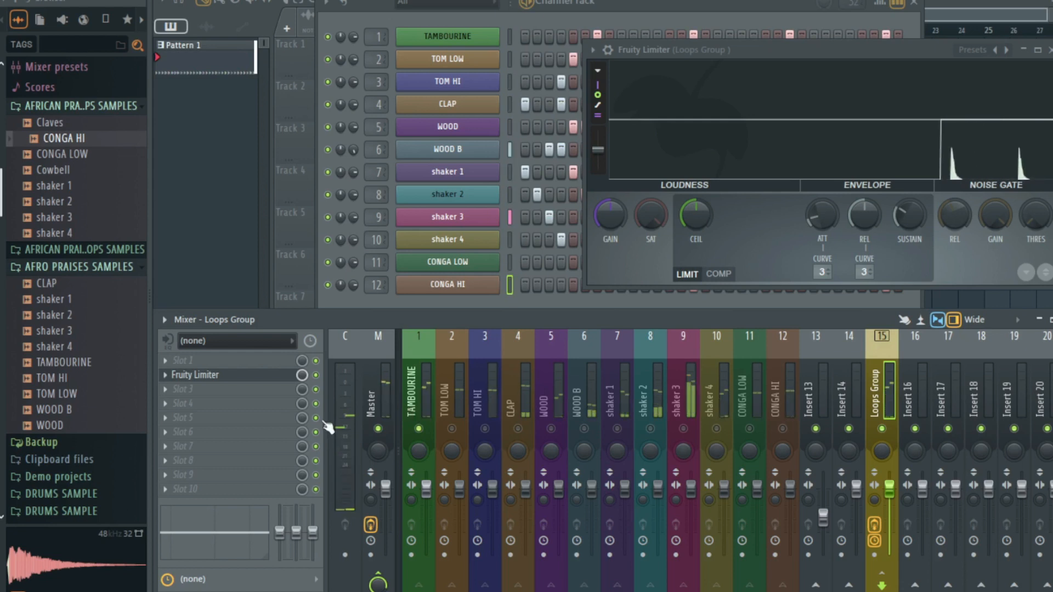
Unmute TOM LOW, TOM HI and CLAP, and slightly lower the TAMBOURINE, TOM HI and CLAP faders.
{"action": "left_click", "coordinate": [452, 429]}
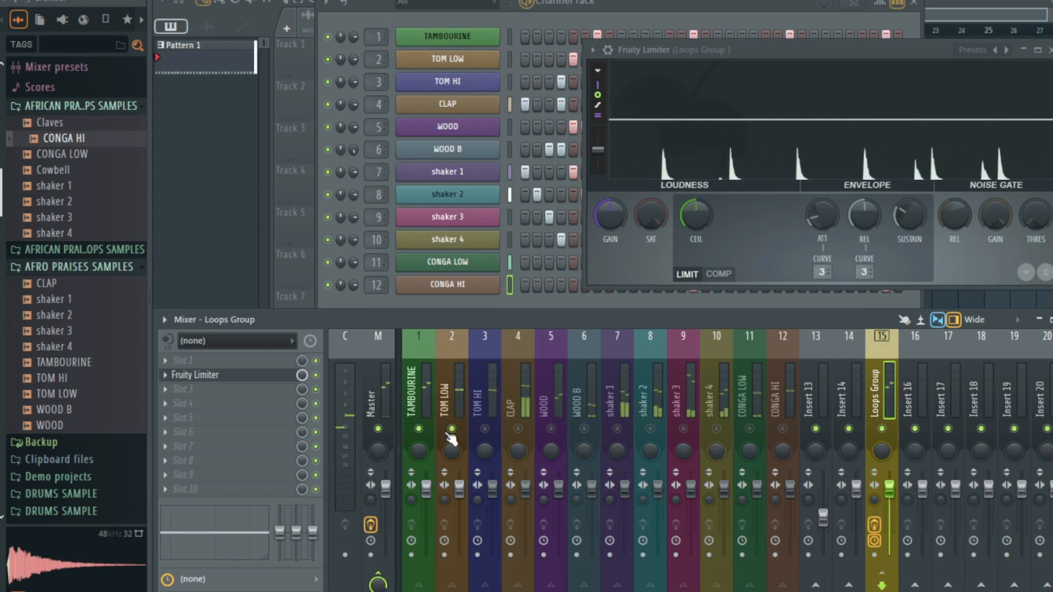
{"action": "left_click", "coordinate": [427, 489]}
{"action": "left_click_drag", "start_coordinate": [427, 498], "coordinate": [427, 501]}
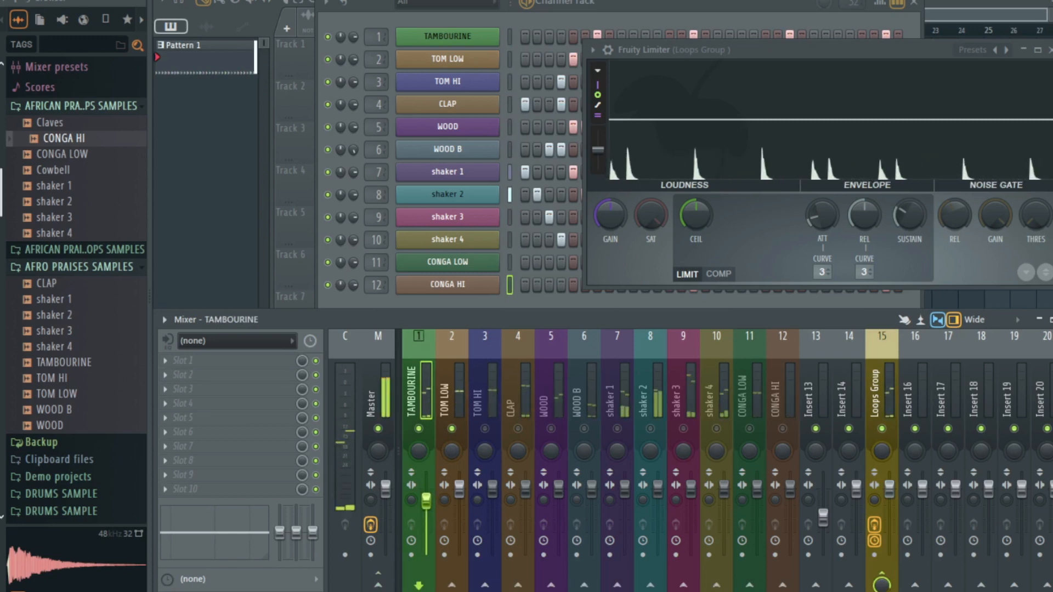
{"action": "left_click", "coordinate": [473, 436]}
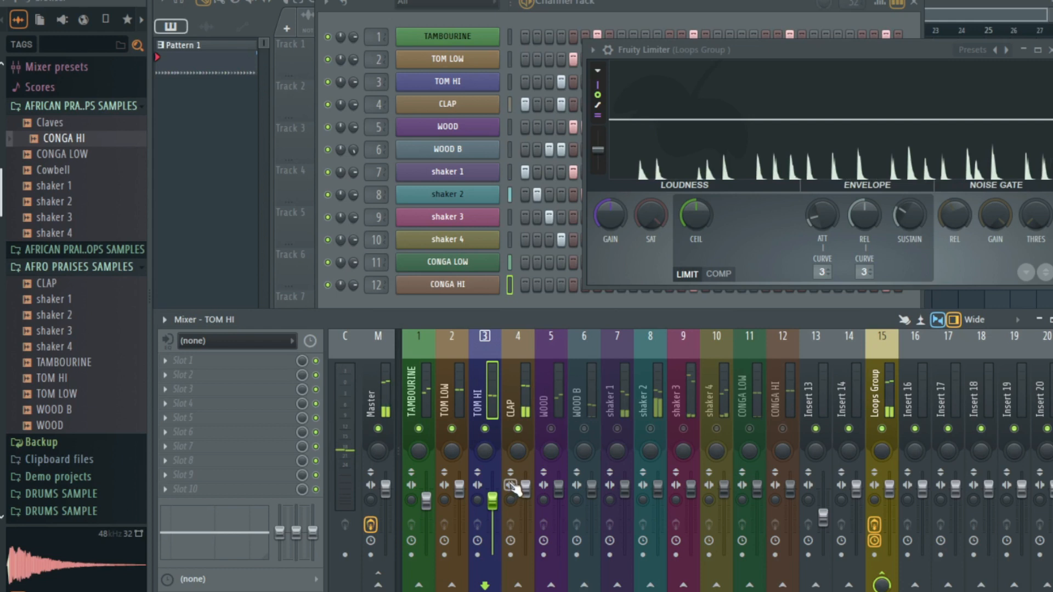
{"action": "left_click_drag", "start_coordinate": [526, 489], "coordinate": [526, 498]}
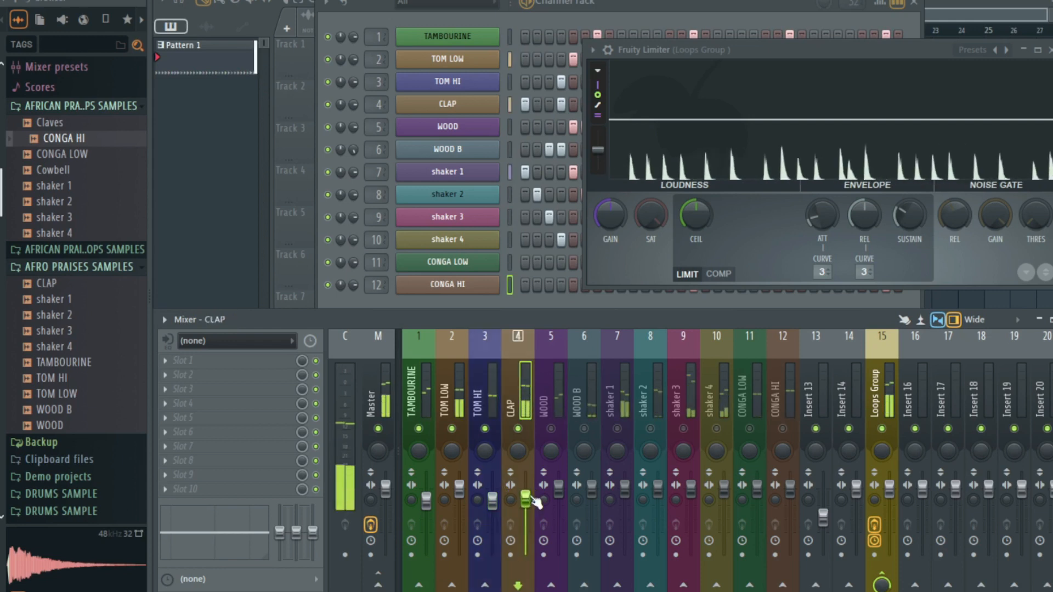
Unmute WOOD, WOOD B, shaker 1 and shaker 2, and slightly lower the WOOD and shaker 3 faders.
{"action": "left_click", "coordinate": [551, 429]}
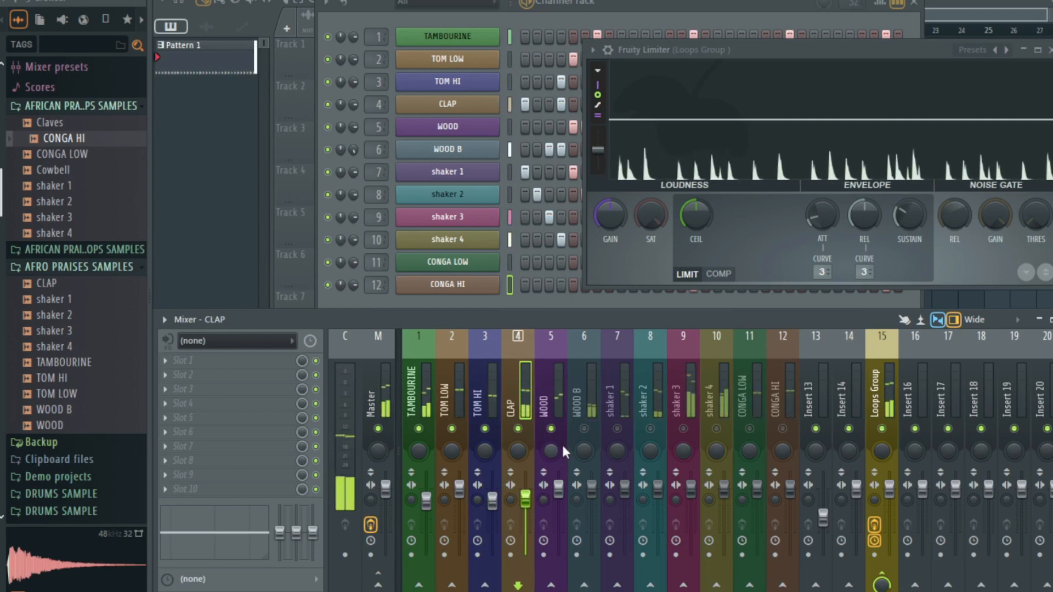
{"action": "left_click", "coordinate": [561, 496]}
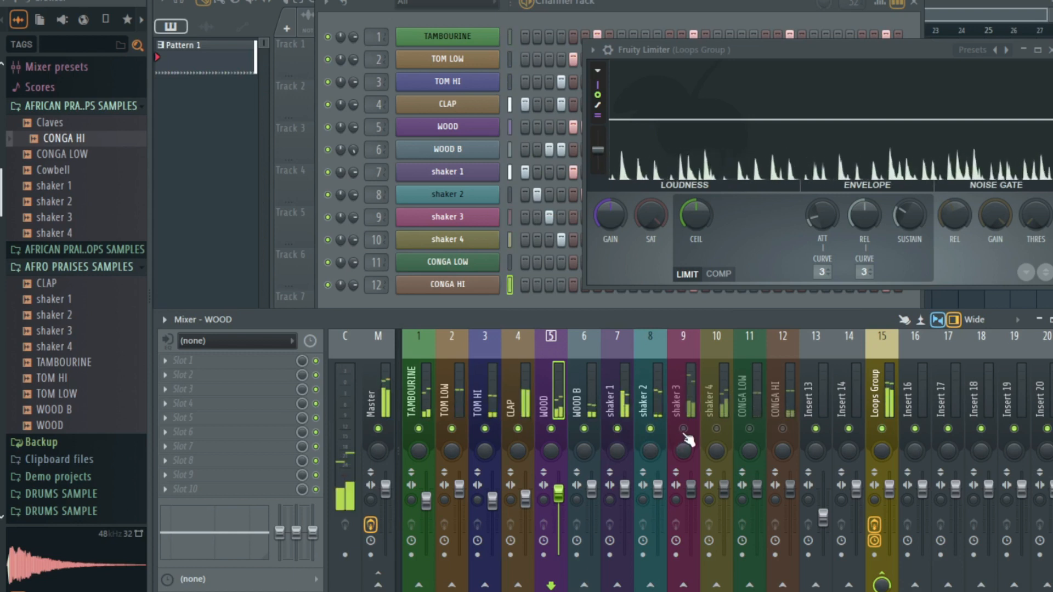
{"action": "left_click", "coordinate": [696, 488]}
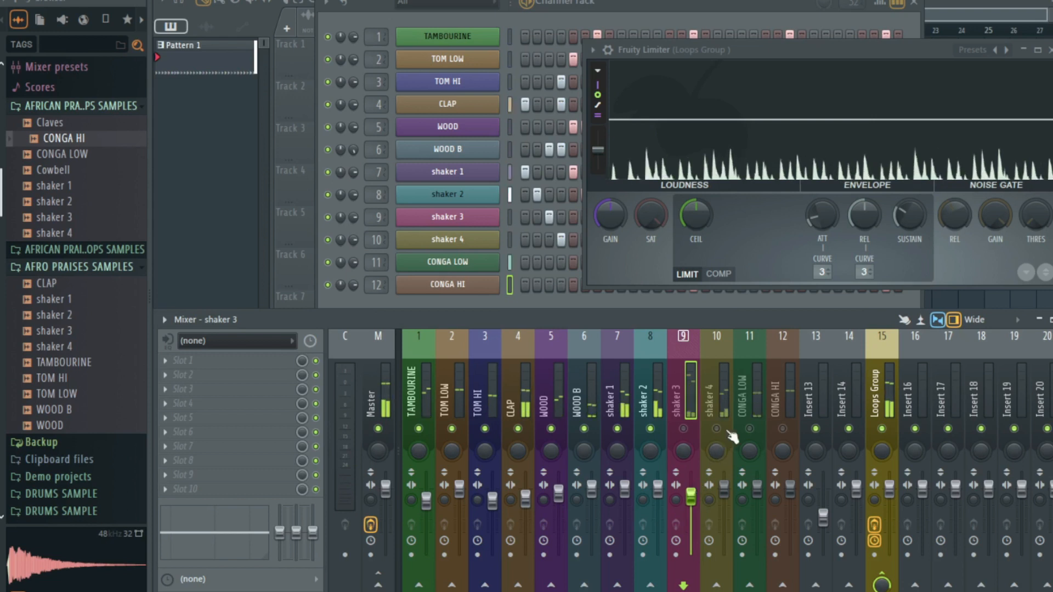
Compare shaker 3 and shaker 4 in the mix by toggling their mutes, and lower the shaker 3 fader further.
{"action": "left_click", "coordinate": [722, 388]}
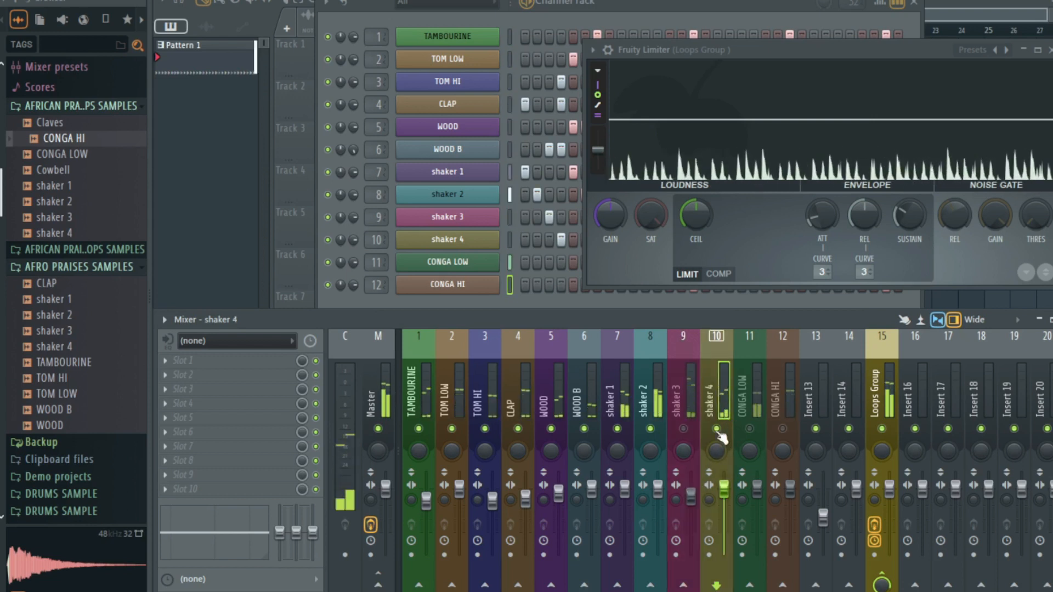
{"action": "left_click", "coordinate": [750, 429]}
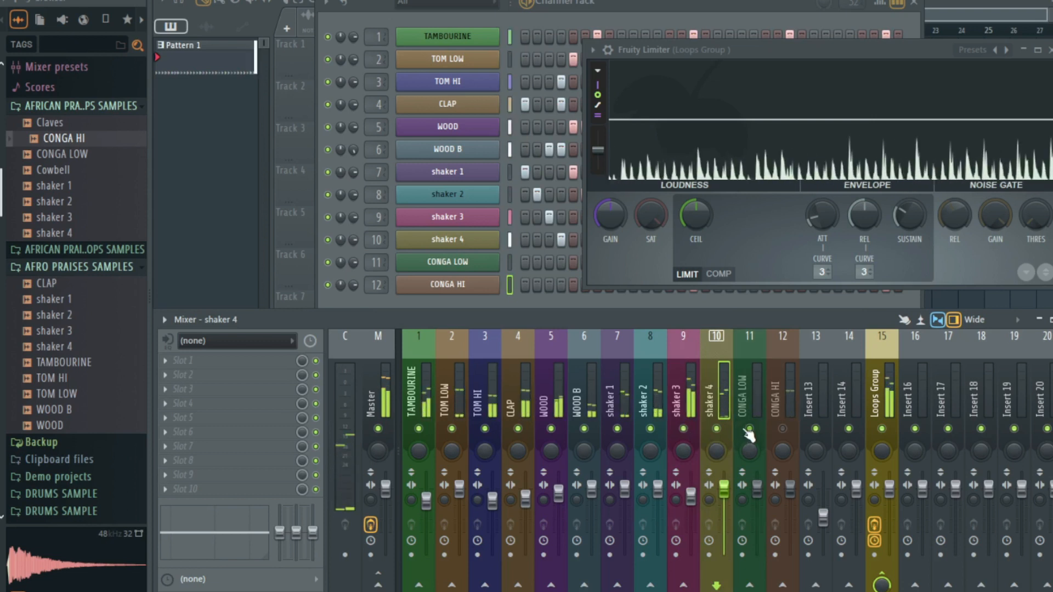
{"action": "left_click", "coordinate": [717, 429]}
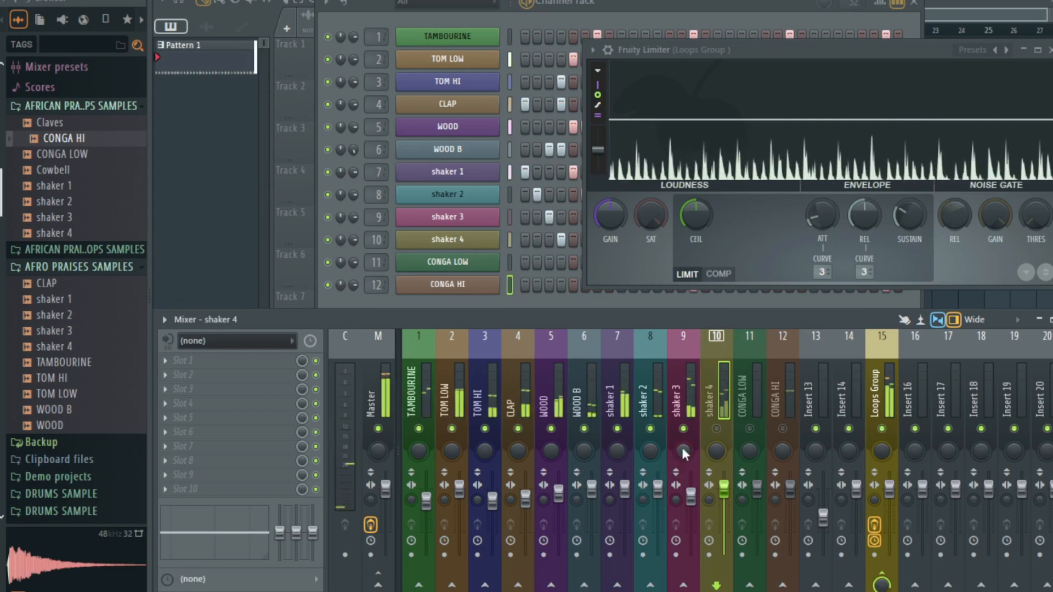
{"action": "left_click", "coordinate": [684, 429]}
{"action": "left_click", "coordinate": [684, 429]}
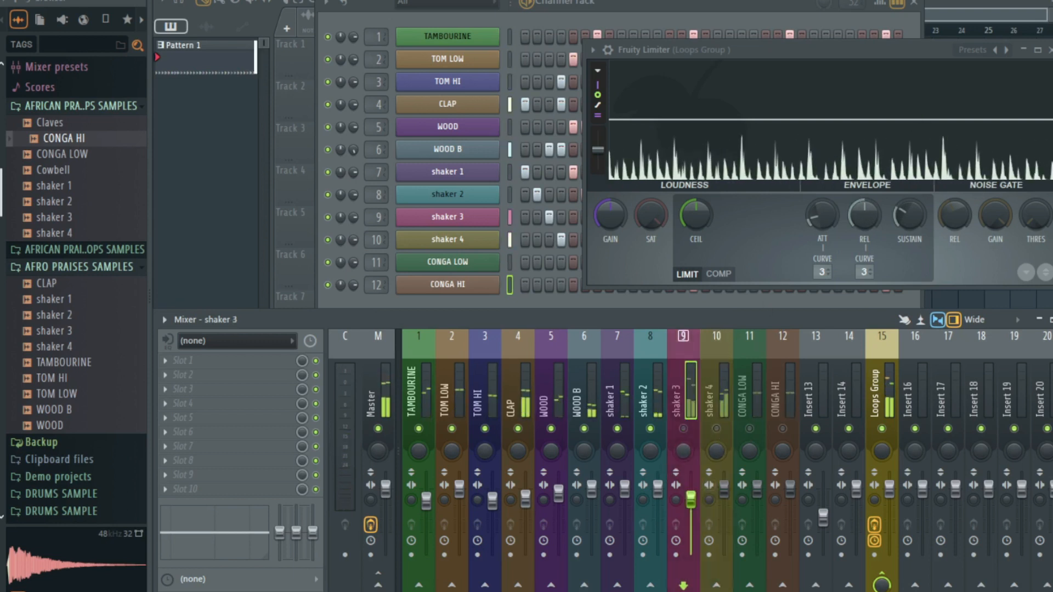
{"action": "left_click", "coordinate": [690, 439]}
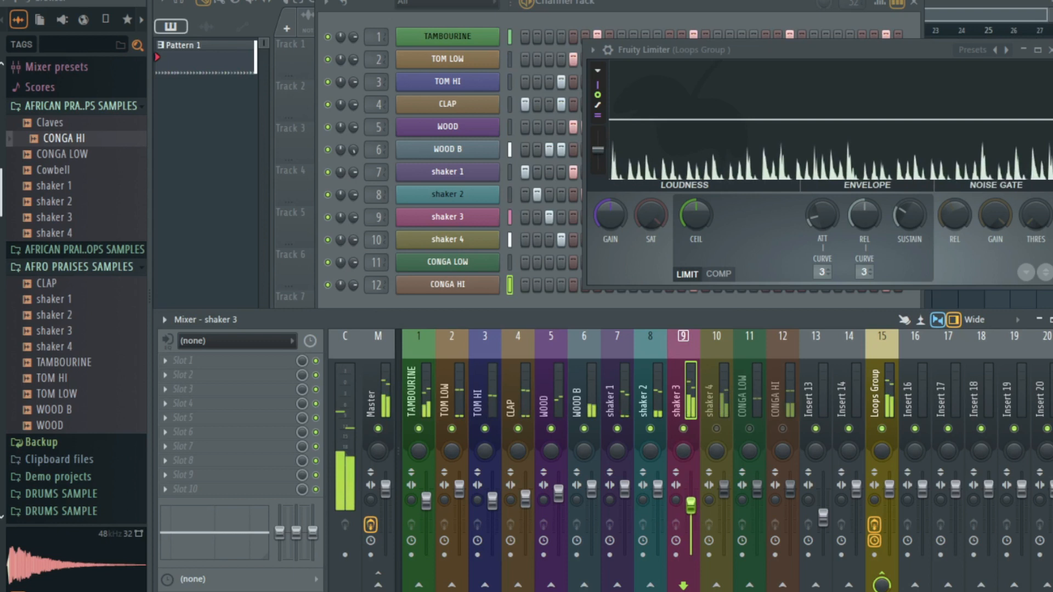
{"action": "left_click_drag", "start_coordinate": [692, 510], "coordinate": [694, 503]}
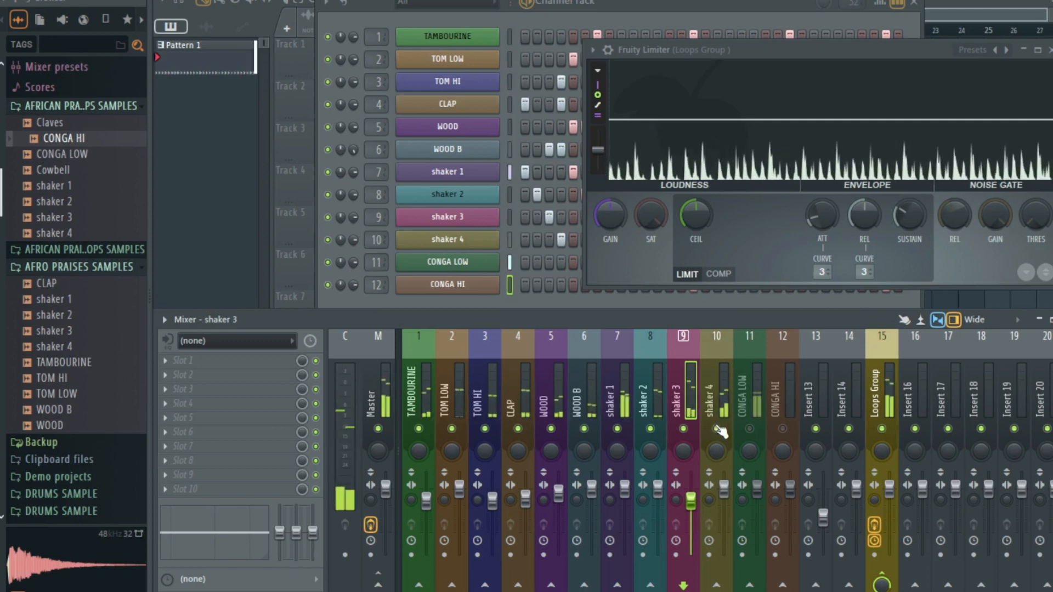
Unmute the CONGA LOW track and lower its fader slightly.
{"action": "left_click", "coordinate": [750, 429]}
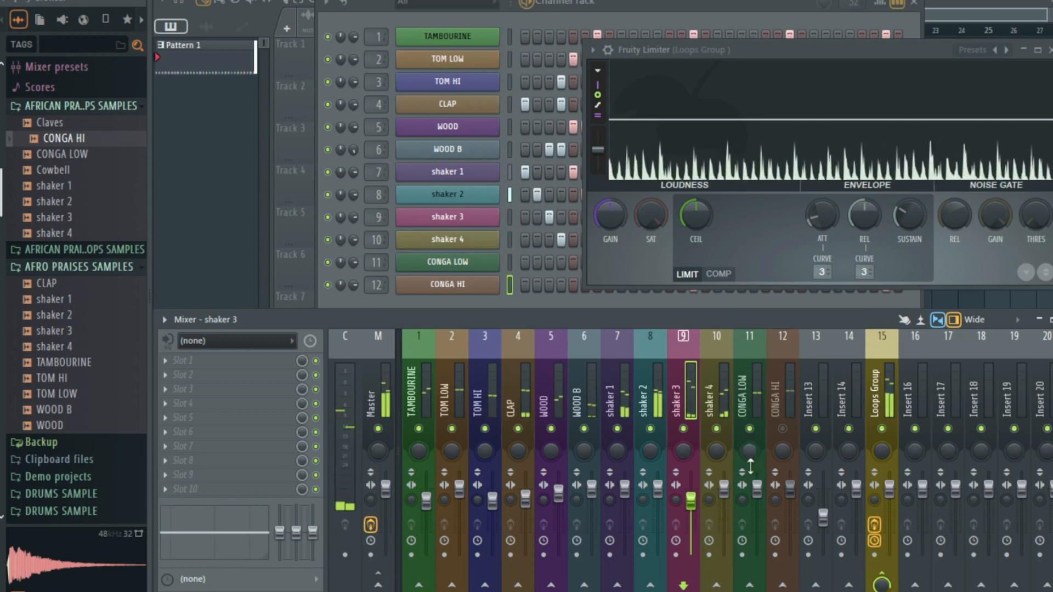
{"action": "left_click", "coordinate": [736, 493]}
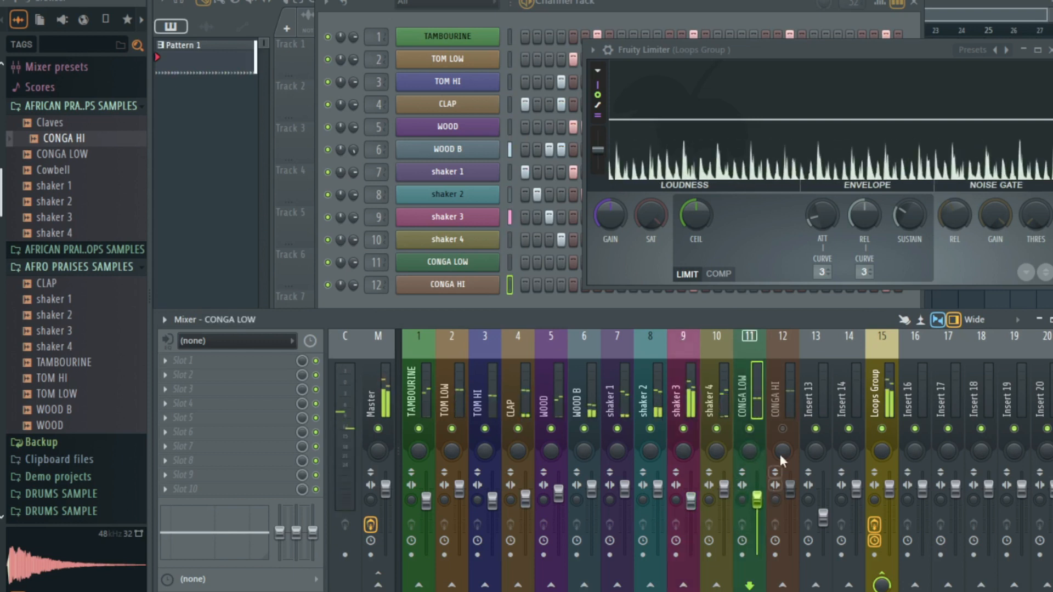
Unmute the CONGA HI mixer track and lower its fader slightly.
{"action": "left_click", "coordinate": [781, 384]}
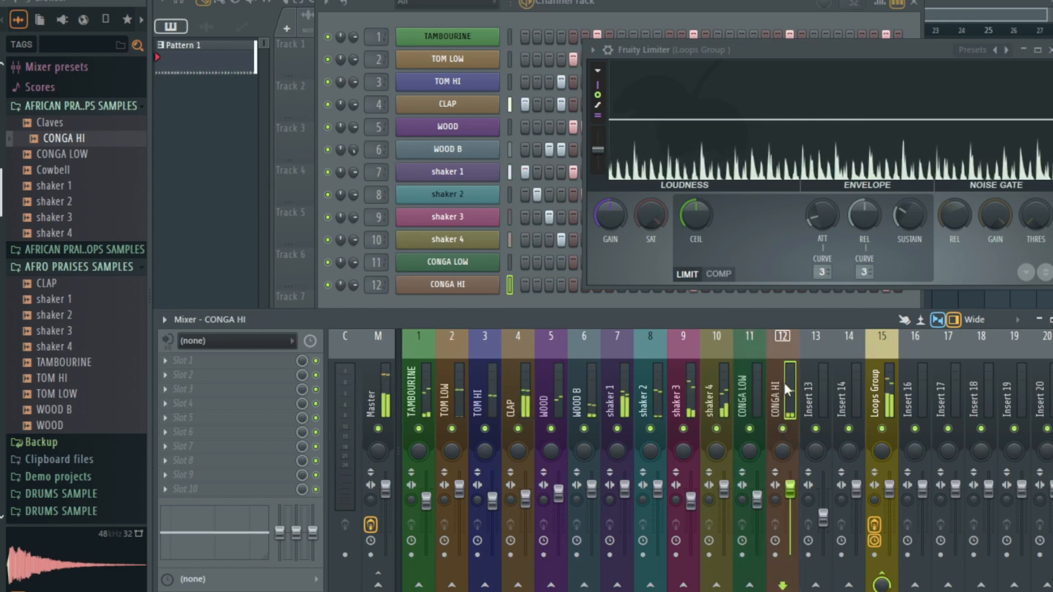
{"action": "left_click_drag", "start_coordinate": [790, 487], "coordinate": [790, 502]}
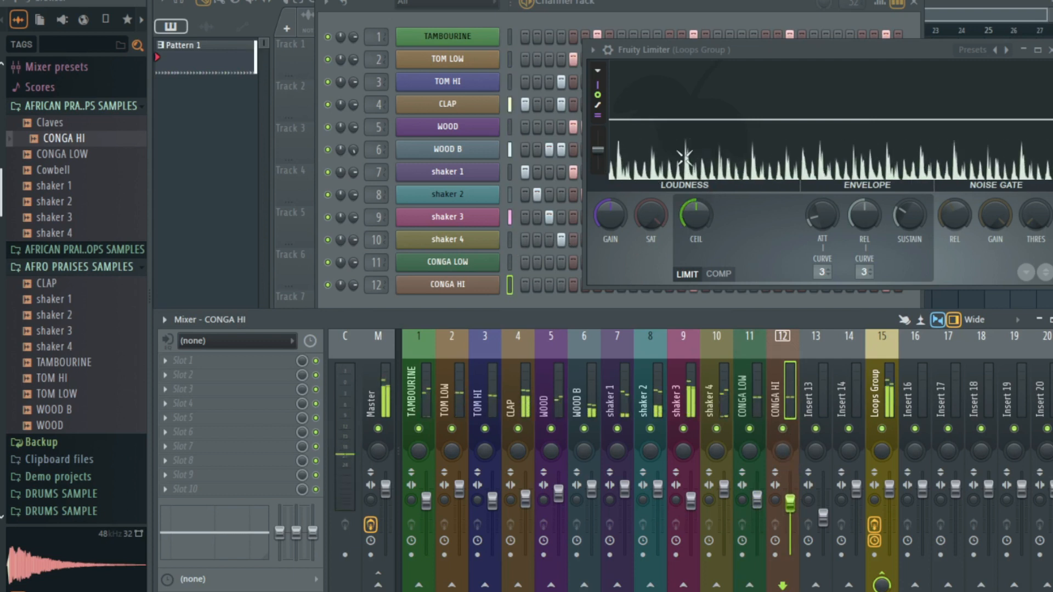
Raise the Fruity Limiter's input gain on the Loops Group bus while auditioning the groove, and stop playback.
{"action": "left_click", "coordinate": [698, 120]}
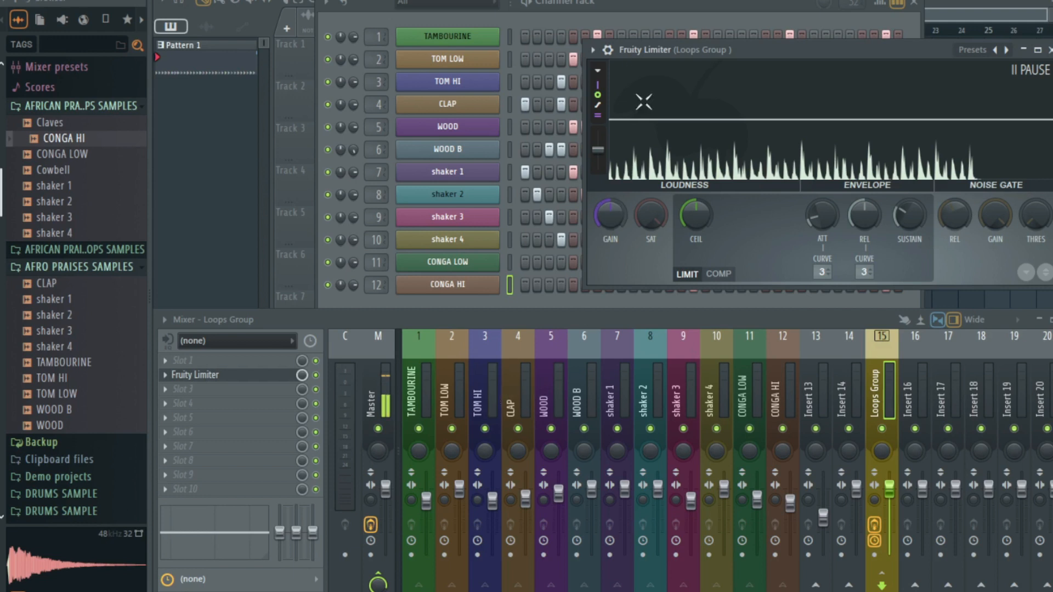
{"action": "mouse_move", "coordinate": [610, 215]}
{"action": "left_mouse_down"}
{"action": "mouse_move", "coordinate": [610, 192]}
{"action": "mouse_move", "coordinate": [610, 216]}
{"action": "left_mouse_up"}
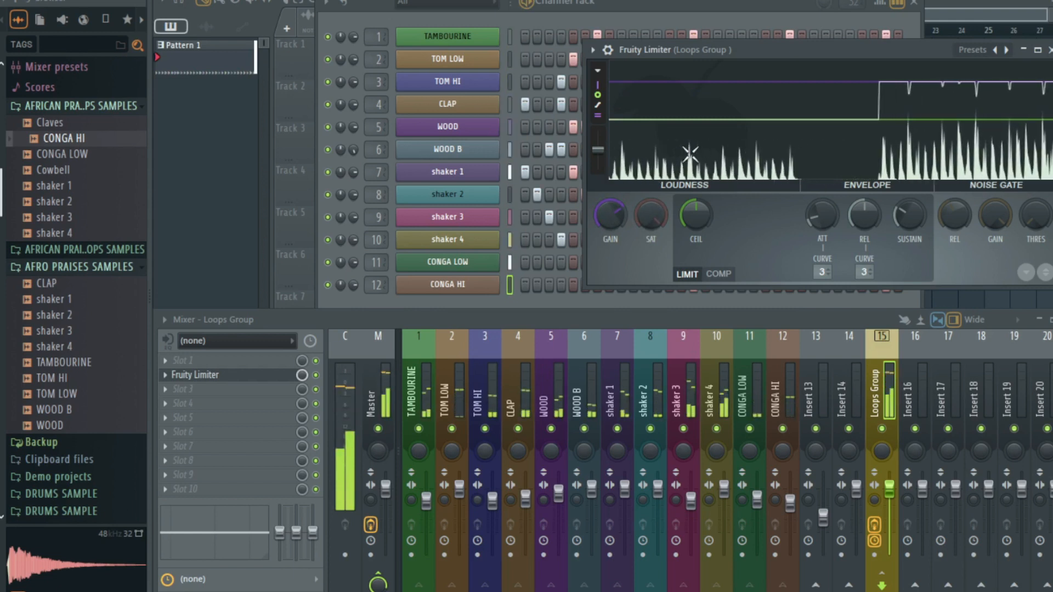
{"action": "left_click_drag", "start_coordinate": [604, 220], "coordinate": [603, 200]}
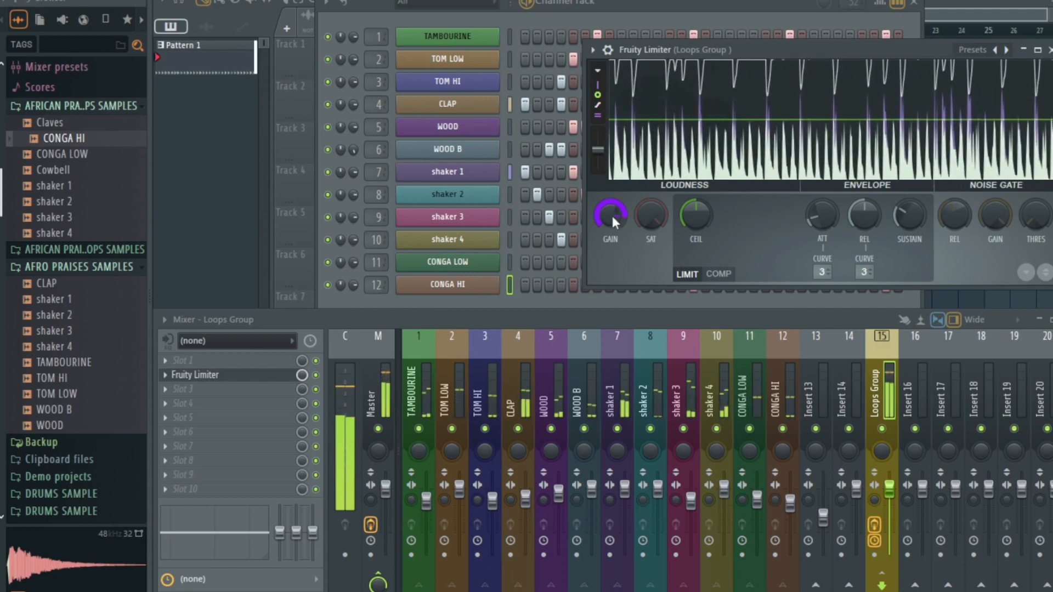
{"action": "left_click_drag", "start_coordinate": [614, 216], "coordinate": [598, 229]}
{"action": "key", "text": "space"}
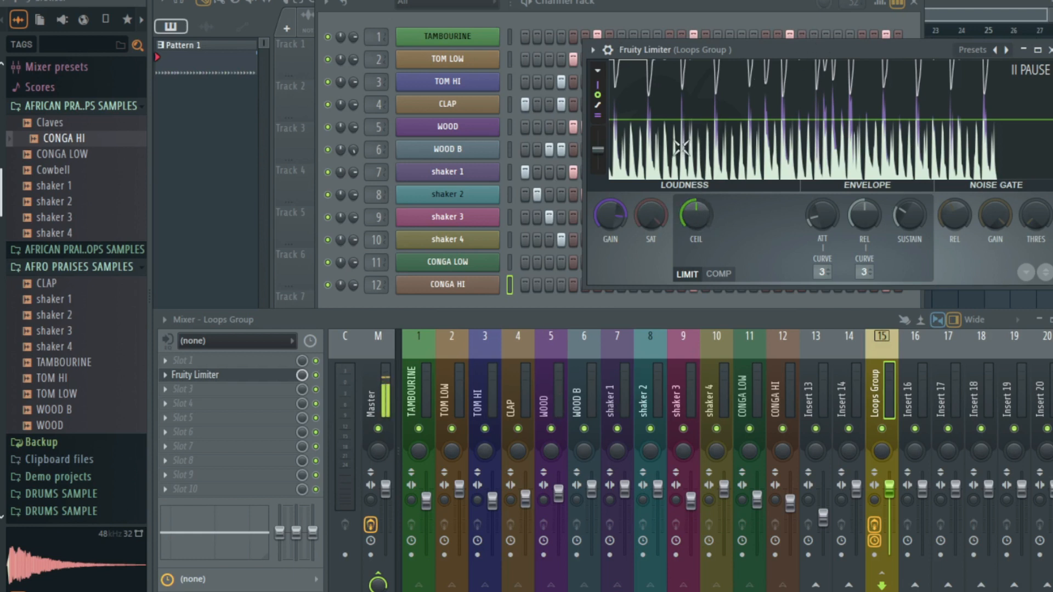
Close the open windows to expose the playlist and place Pattern 1 on Track 1 at bar 1.
{"action": "left_click", "coordinate": [545, 18]}
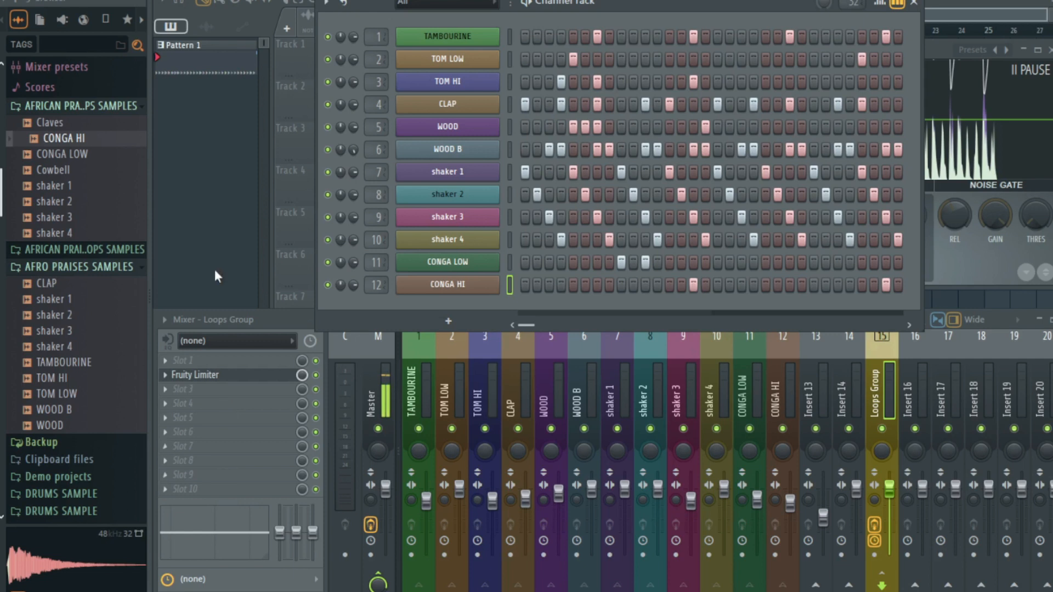
{"action": "key", "text": "F12"}
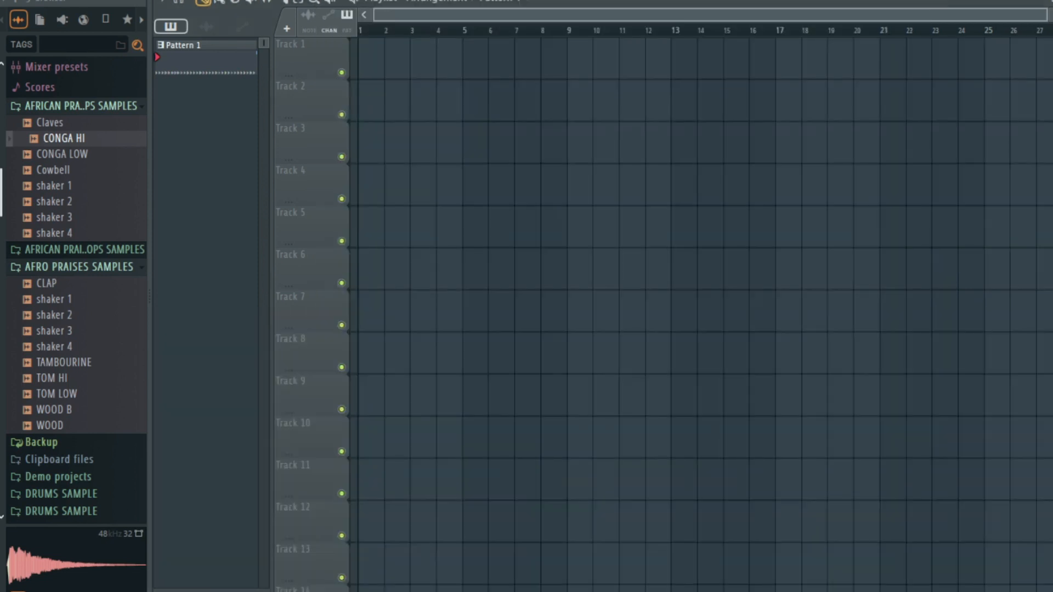
{"action": "left_click", "coordinate": [198, 70]}
{"action": "left_click_drag", "start_coordinate": [199, 71], "coordinate": [376, 64]}
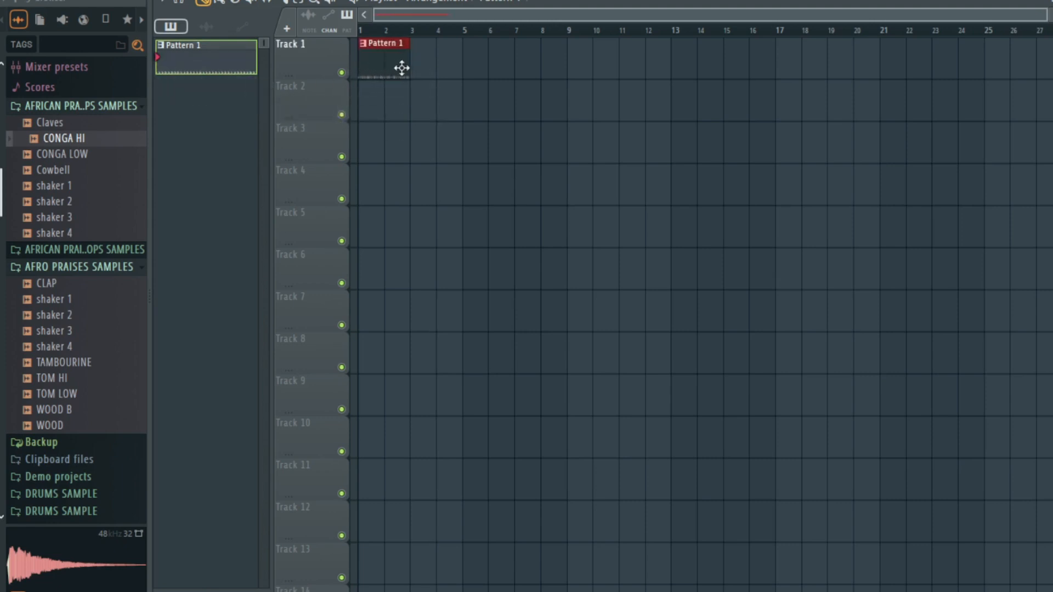
{"action": "scroll", "coordinate": [454, 104], "scroll_direction": "up", "scroll_amount": 3}
{"action": "left_click", "coordinate": [539, 7]}
{"action": "left_click", "coordinate": [560, 137]}
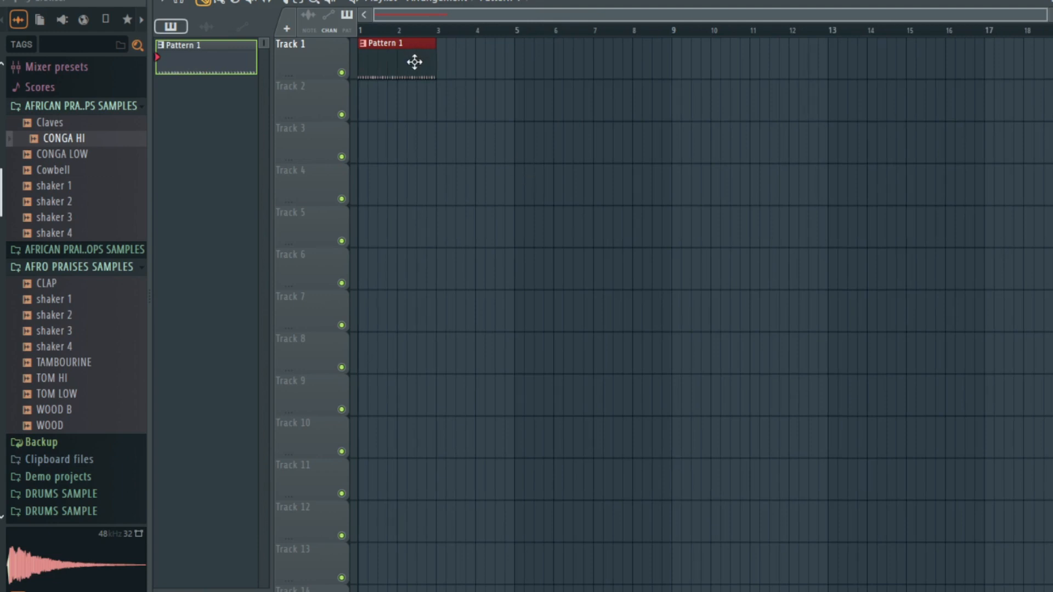
Duplicate the Pattern 1 clip repeatedly along Track 1 up to bar 241, and check the song time there.
{"action": "key", "text": "ctrl+b"}
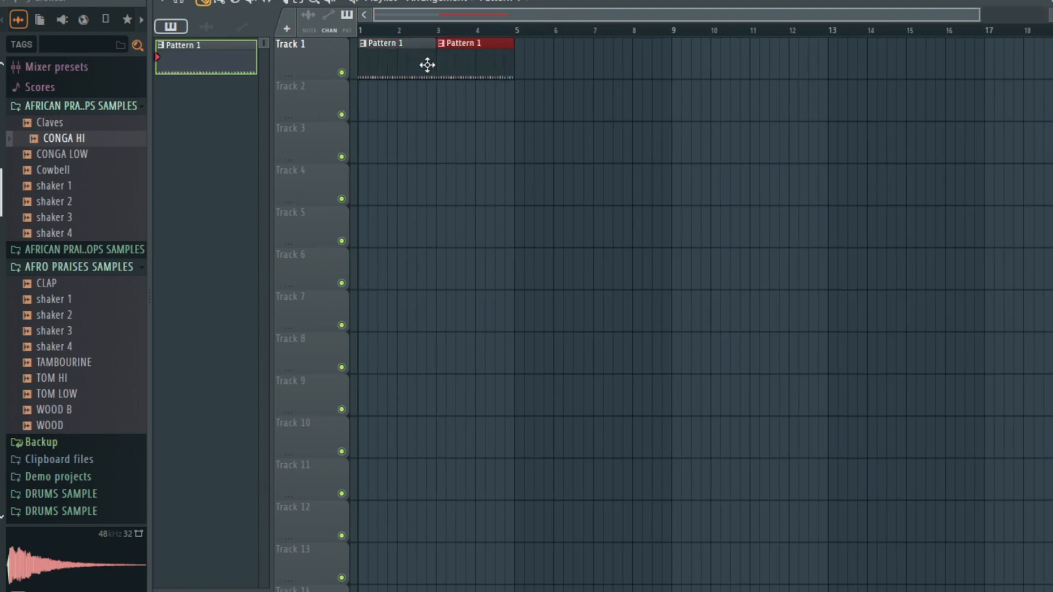
{"action": "key", "text": "ctrl+b"}
{"action": "key", "text": "ctrl+b"}
{"action": "key", "text": "ctrl+b"}
{"action": "key", "text": "ctrl+b"}
{"action": "key", "text": "ctrl+b"}
{"action": "key", "text": "ctrl+b"}
{"action": "key", "text": "ctrl+b"}
{"action": "key", "text": "ctrl+b"}
{"action": "key", "text": "ctrl+b"}
{"action": "key", "text": "ctrl+b"}
{"action": "key", "text": "ctrl+b"}
{"action": "key", "text": "ctrl+b"}
{"action": "key", "text": "ctrl+b"}
{"action": "key", "text": "ctrl+b"}
{"action": "key", "text": "ctrl+b"}
{"action": "key", "text": "ctrl+b"}
{"action": "key", "text": "ctrl+b"}
{"action": "key", "text": "ctrl+b"}
{"action": "key", "text": "ctrl+b"}
{"action": "key", "text": "ctrl+b"}
{"action": "key", "text": "ctrl+b"}
{"action": "key", "text": "ctrl+b"}
{"action": "key", "text": "ctrl+b"}
{"action": "key", "text": "ctrl+b"}
{"action": "key", "text": "ctrl+b"}
{"action": "key", "text": "ctrl+b"}
{"action": "key", "text": "ctrl+b"}
{"action": "key", "text": "ctrl+b"}
{"action": "key", "text": "ctrl+b"}
{"action": "key", "text": "ctrl+b"}
{"action": "key", "text": "ctrl+b"}
{"action": "key", "text": "ctrl+b"}
{"action": "key", "text": "ctrl+b"}
{"action": "key", "text": "ctrl+b"}
{"action": "key", "text": "ctrl+b"}
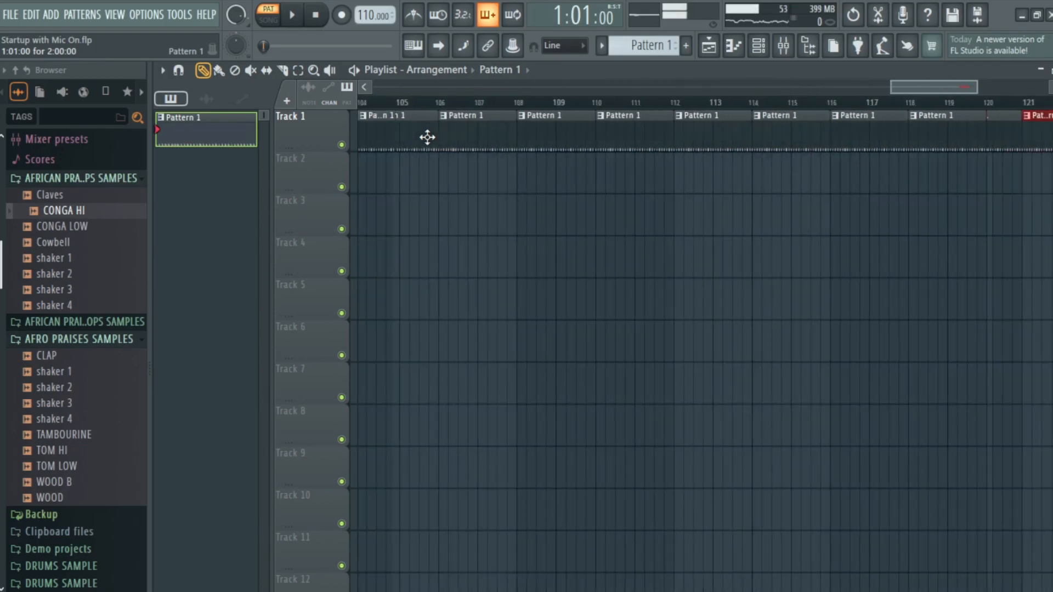
{"action": "key", "text": "ctrl+b"}
{"action": "key", "text": "ctrl+b"}
{"action": "key", "text": "ctrl+b"}
{"action": "key", "text": "ctrl+b"}
{"action": "key", "text": "ctrl+b"}
{"action": "key", "text": "ctrl+b"}
{"action": "key", "text": "ctrl+b"}
{"action": "key", "text": "ctrl+b"}
{"action": "key", "text": "ctrl+b"}
{"action": "key", "text": "ctrl+b"}
{"action": "key", "text": "ctrl+b"}
{"action": "key", "text": "ctrl+b"}
{"action": "key", "text": "ctrl+b"}
{"action": "key", "text": "ctrl+b"}
{"action": "key", "text": "ctrl+b"}
{"action": "key", "text": "ctrl+b"}
{"action": "key", "text": "ctrl+b"}
{"action": "key", "text": "ctrl+b"}
{"action": "key", "text": "ctrl+b"}
{"action": "key", "text": "ctrl+b"}
{"action": "left_click", "coordinate": [1000, 104]}
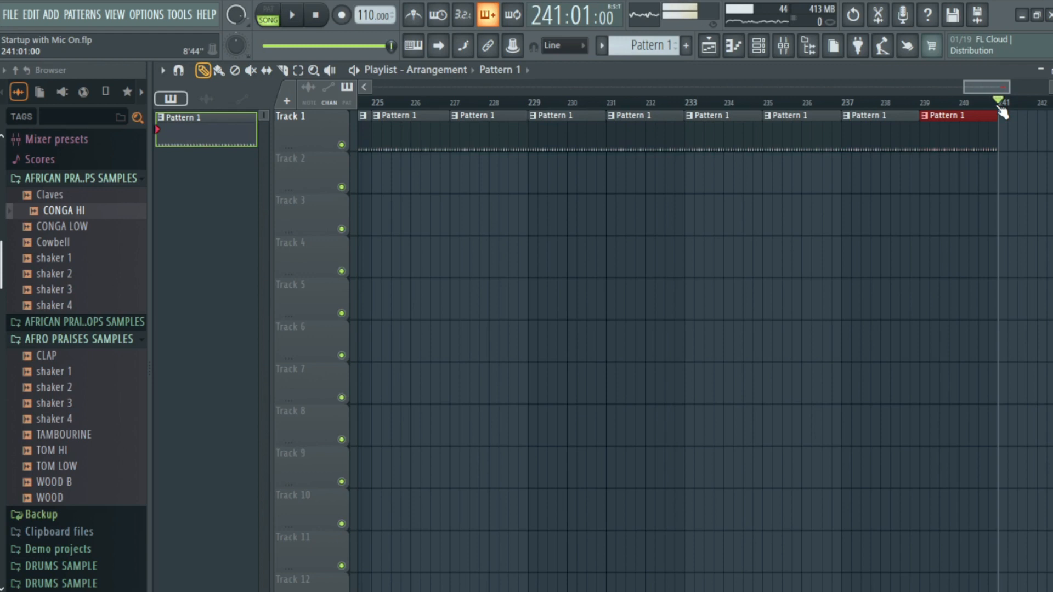
Extend the Pattern 1 repeats on Track 1 to bar 277, check the song position there and return to the start.
{"action": "key", "text": "ctrl+b"}
{"action": "key", "text": "ctrl+b"}
{"action": "key", "text": "ctrl+b"}
{"action": "key", "text": "ctrl+b"}
{"action": "key", "text": "ctrl+b"}
{"action": "key", "text": "ctrl+b"}
{"action": "key", "text": "ctrl+b"}
{"action": "key", "text": "ctrl+b"}
{"action": "key", "text": "ctrl+b"}
{"action": "key", "text": "space"}
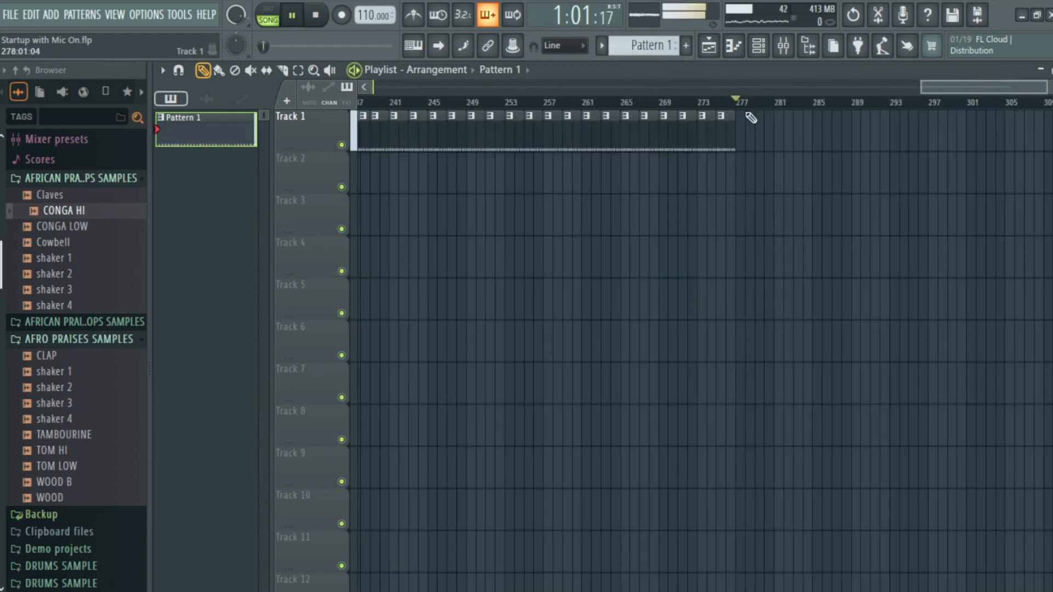
{"action": "key", "text": "space"}
{"action": "left_click_drag", "start_coordinate": [956, 91], "coordinate": [350, 117]}
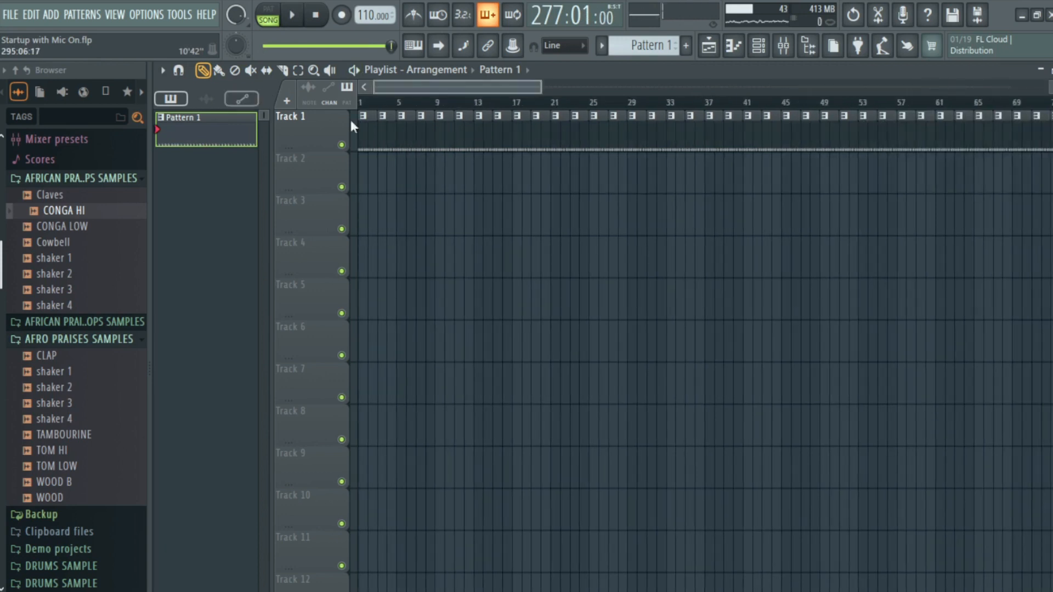
Export the song as an MP3 named "Afro Praises Loops in Fl Studio 110 bpm" in the Music folder.
{"action": "left_click", "coordinate": [10, 14]}
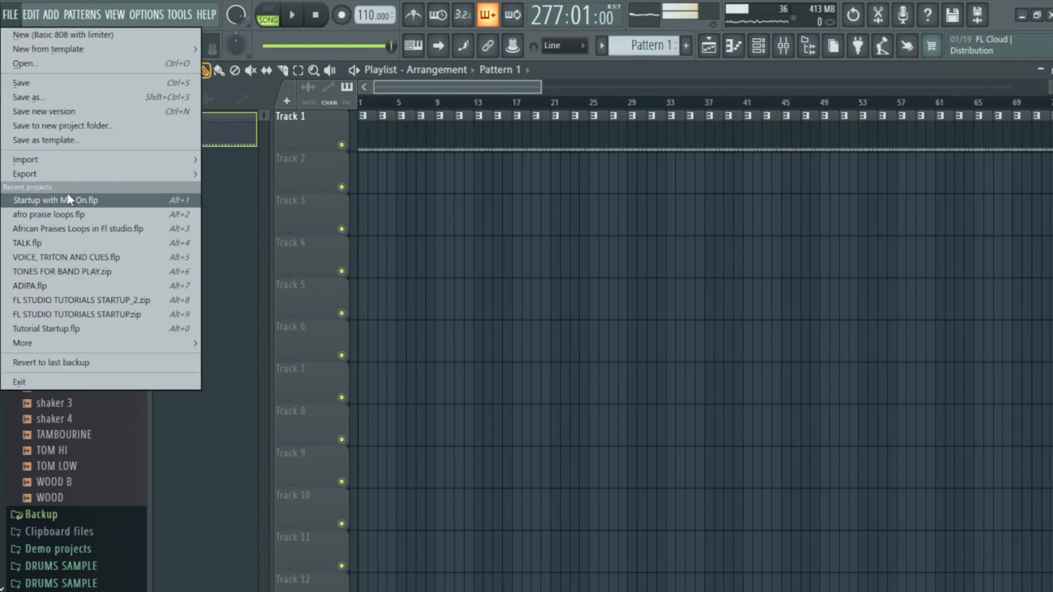
{"action": "mouse_move", "coordinate": [79, 174]}
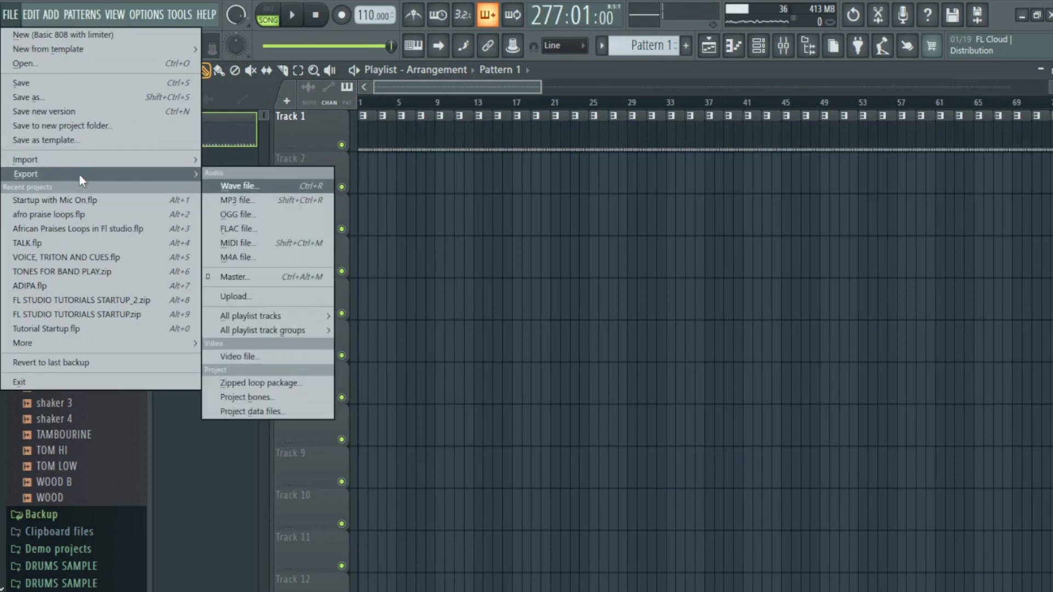
{"action": "left_click", "coordinate": [268, 200]}
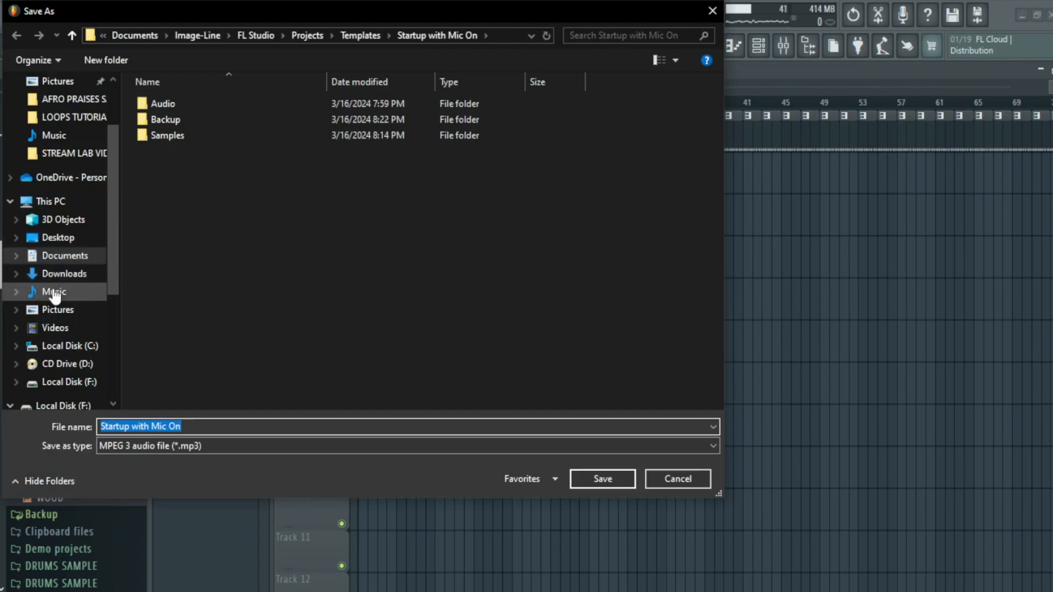
{"action": "left_click", "coordinate": [54, 295]}
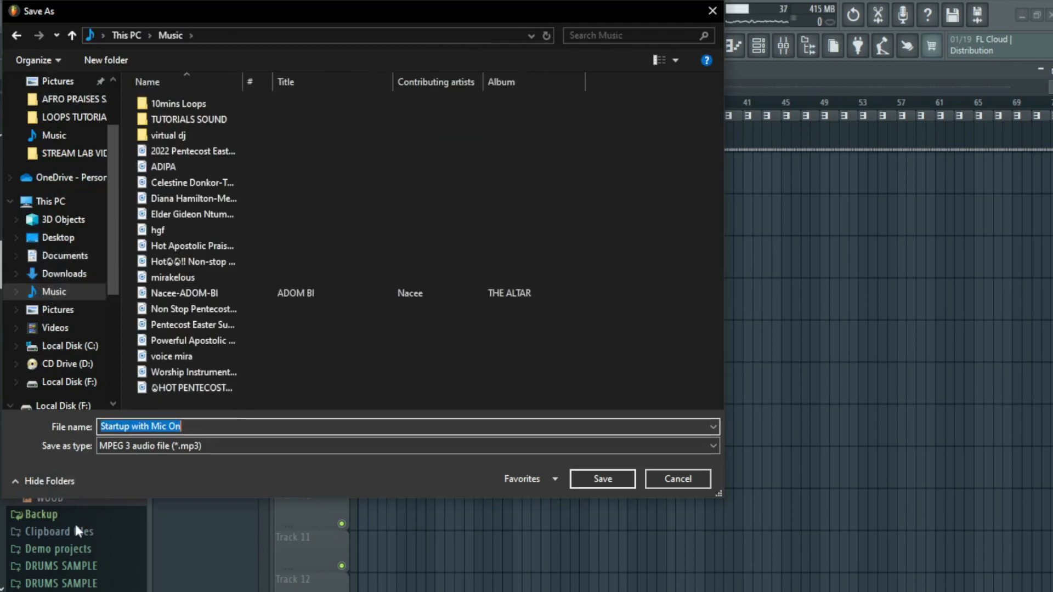
{"action": "type", "text": "Afro"}
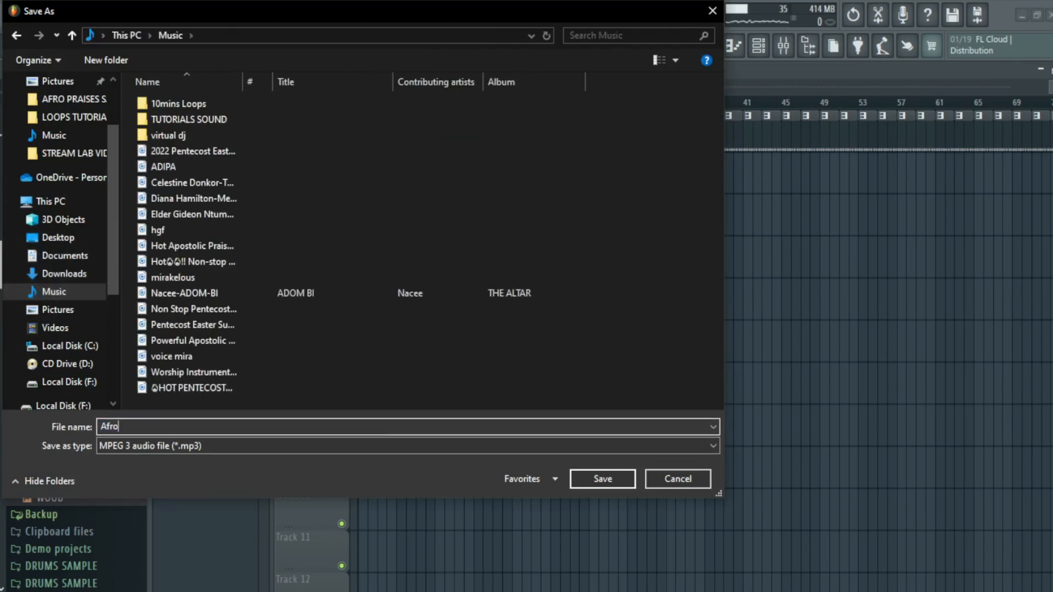
{"action": "type", "text": " Praises Loops in "}
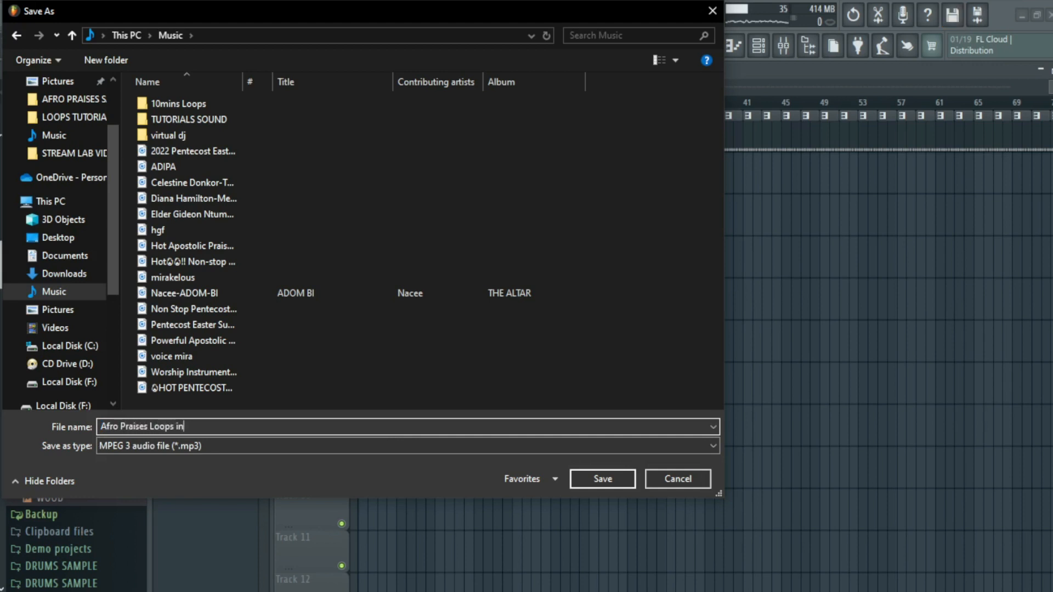
{"action": "type", "text": "Flsudio 110 bpm"}
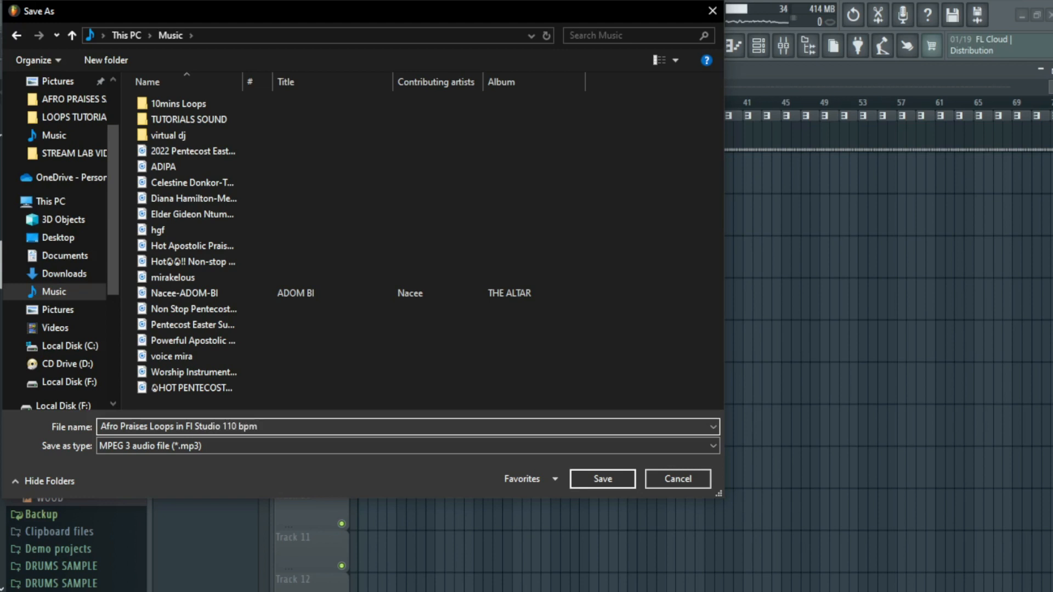
{"action": "left_click", "coordinate": [596, 476]}
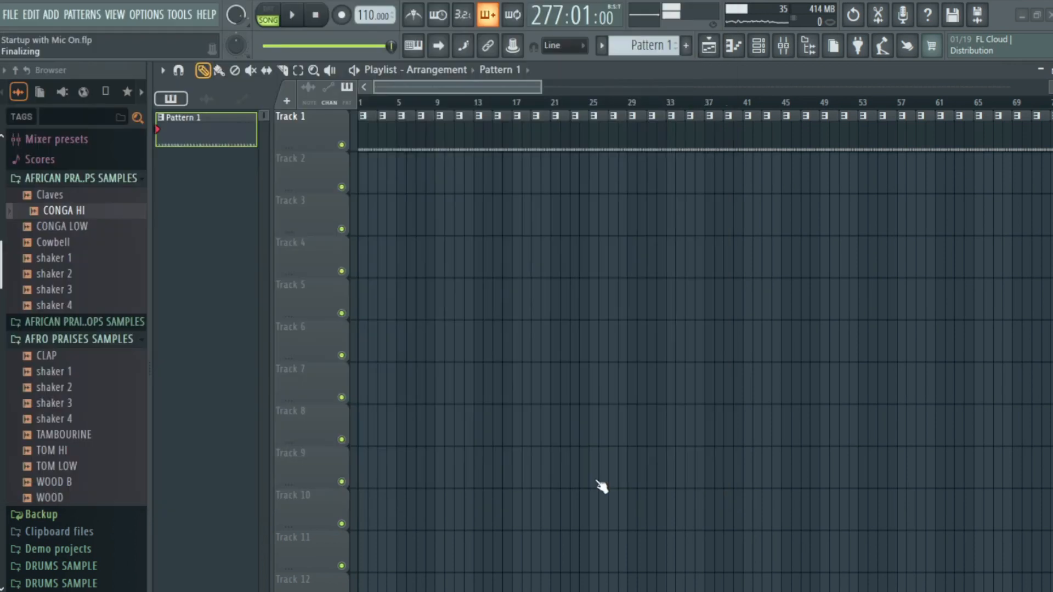